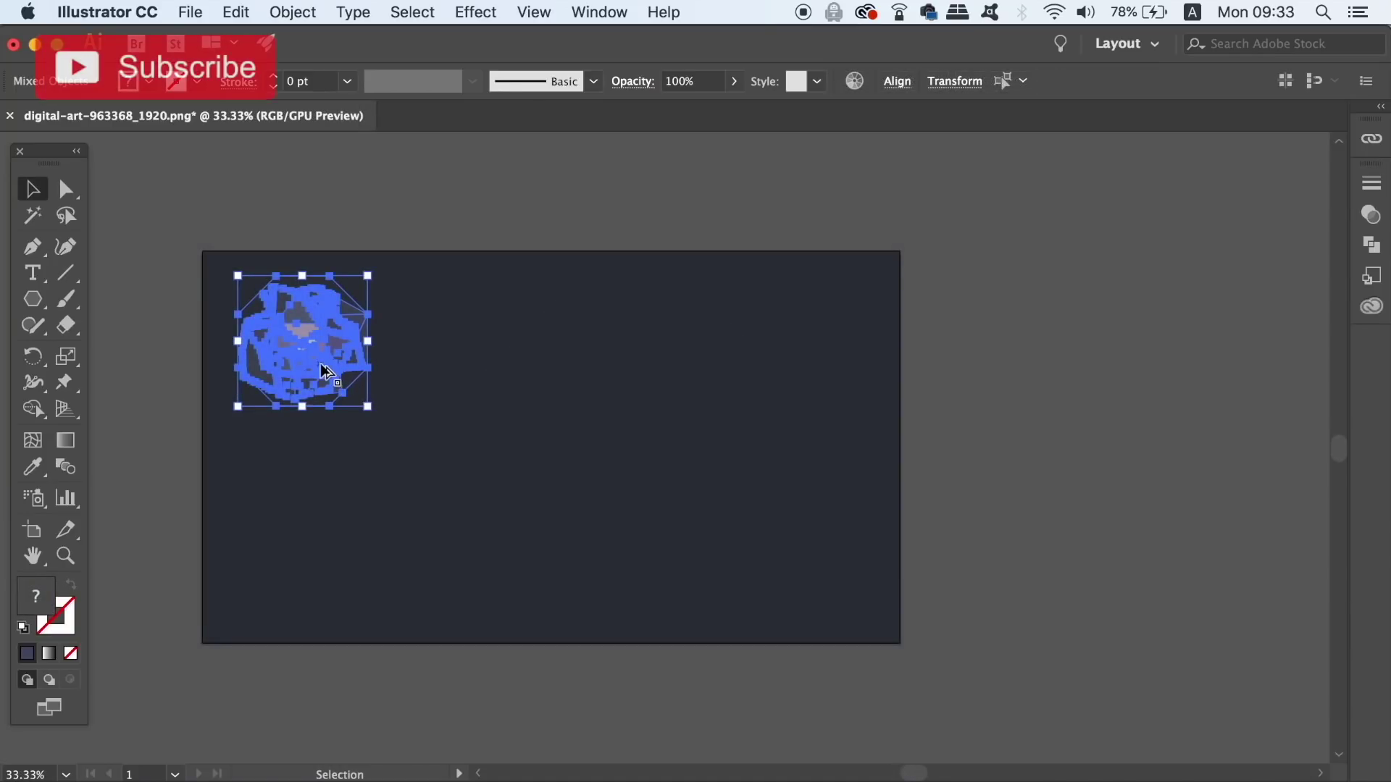
Step: Alt-drag a copy of the gem to the right, repeat twice with Cmd+D, then deselect
drag(364, 368, 477, 369)
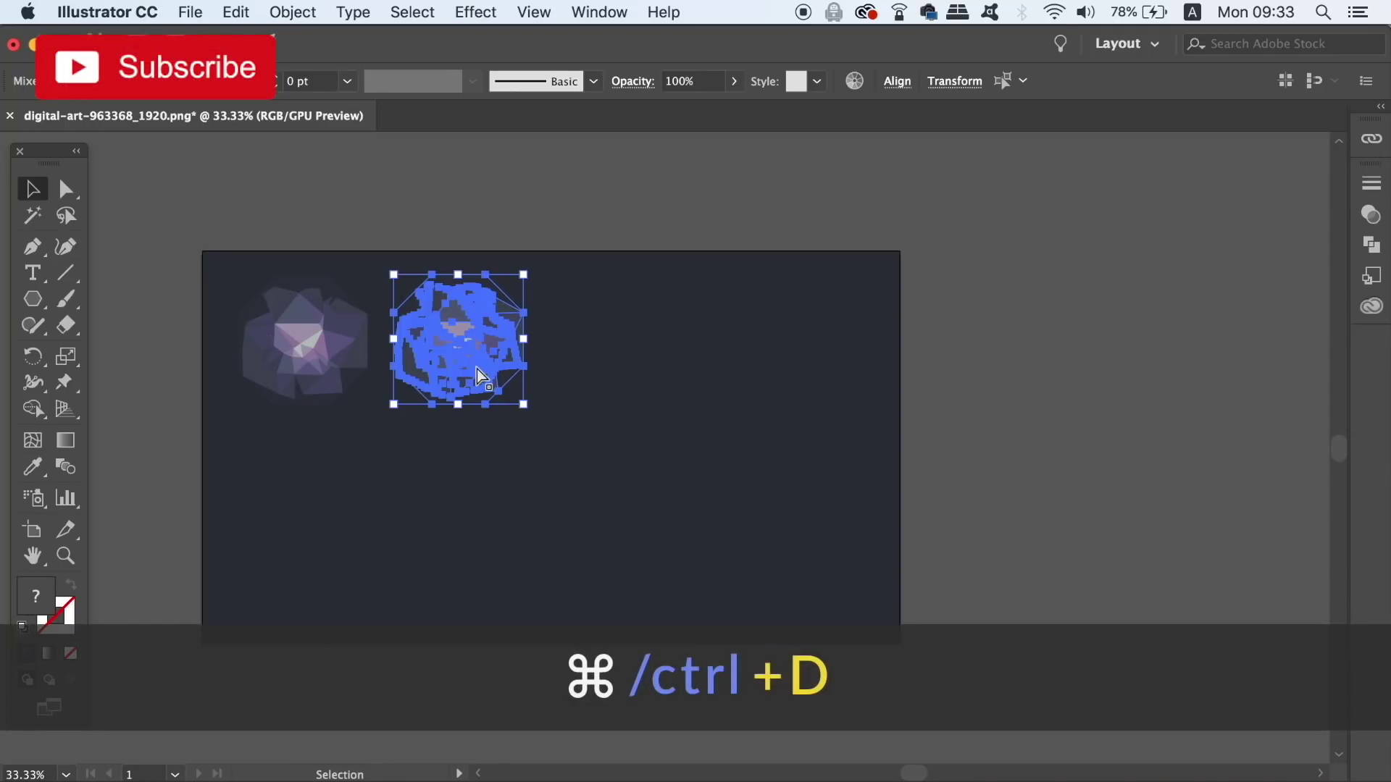
key(super+d)
key(super+d)
click(487, 503)
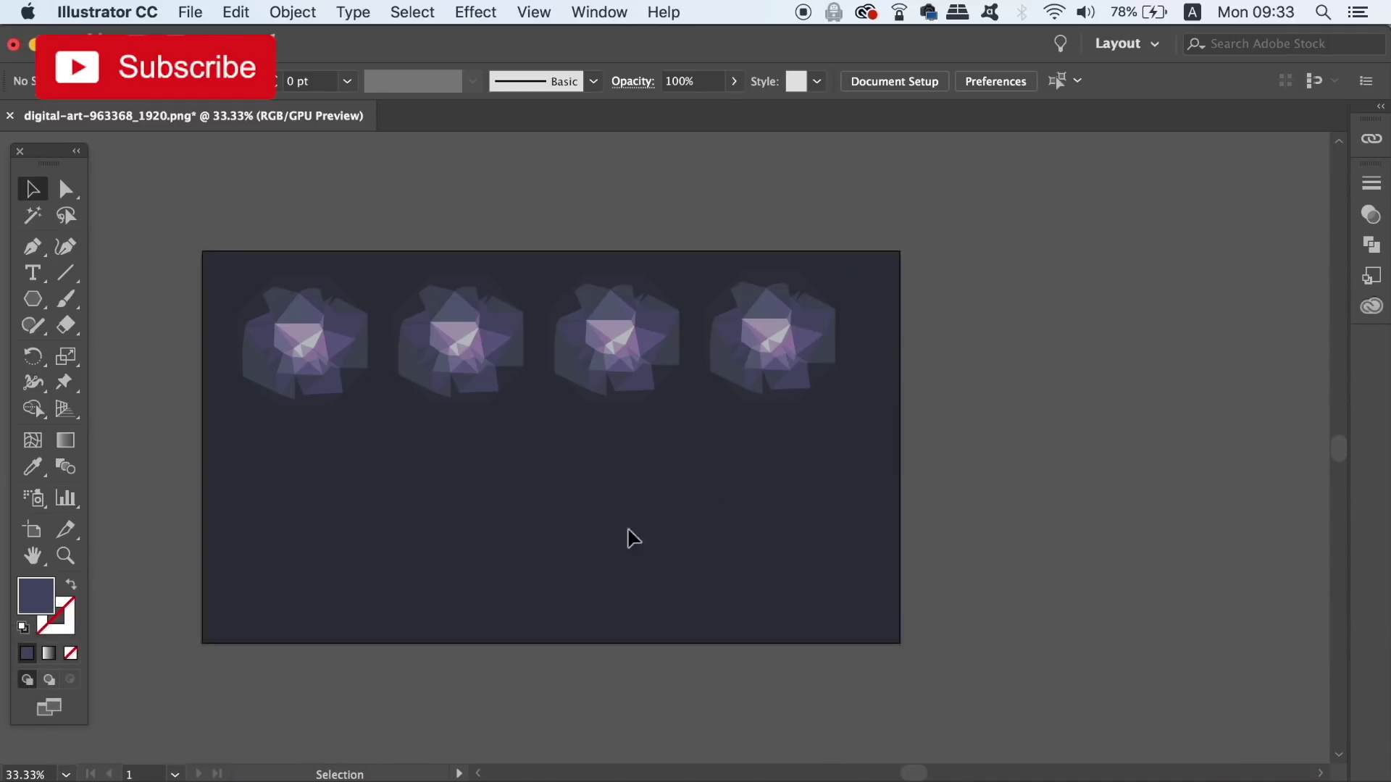
Step: Select the second gem in the row and zoom in to centre the gems
key(super+equal)
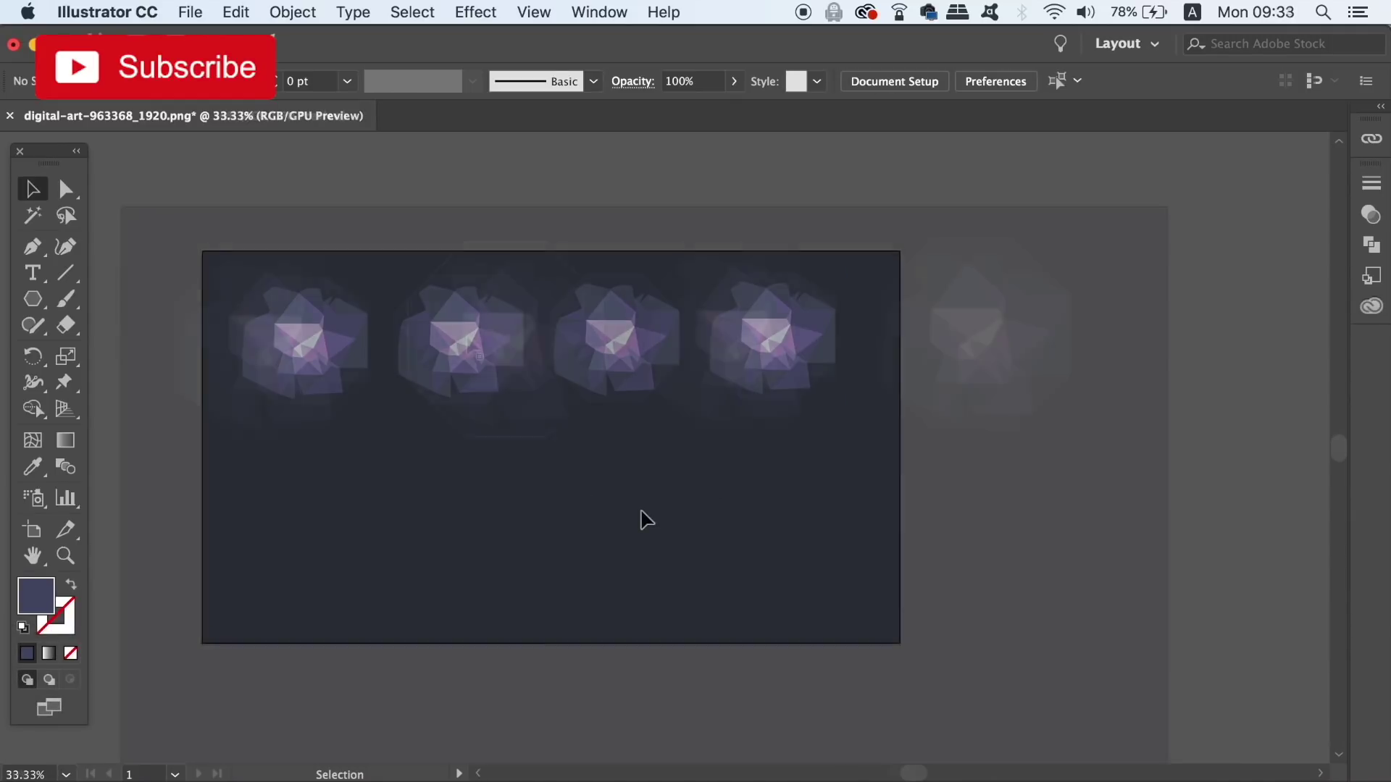
drag(415, 222, 587, 455)
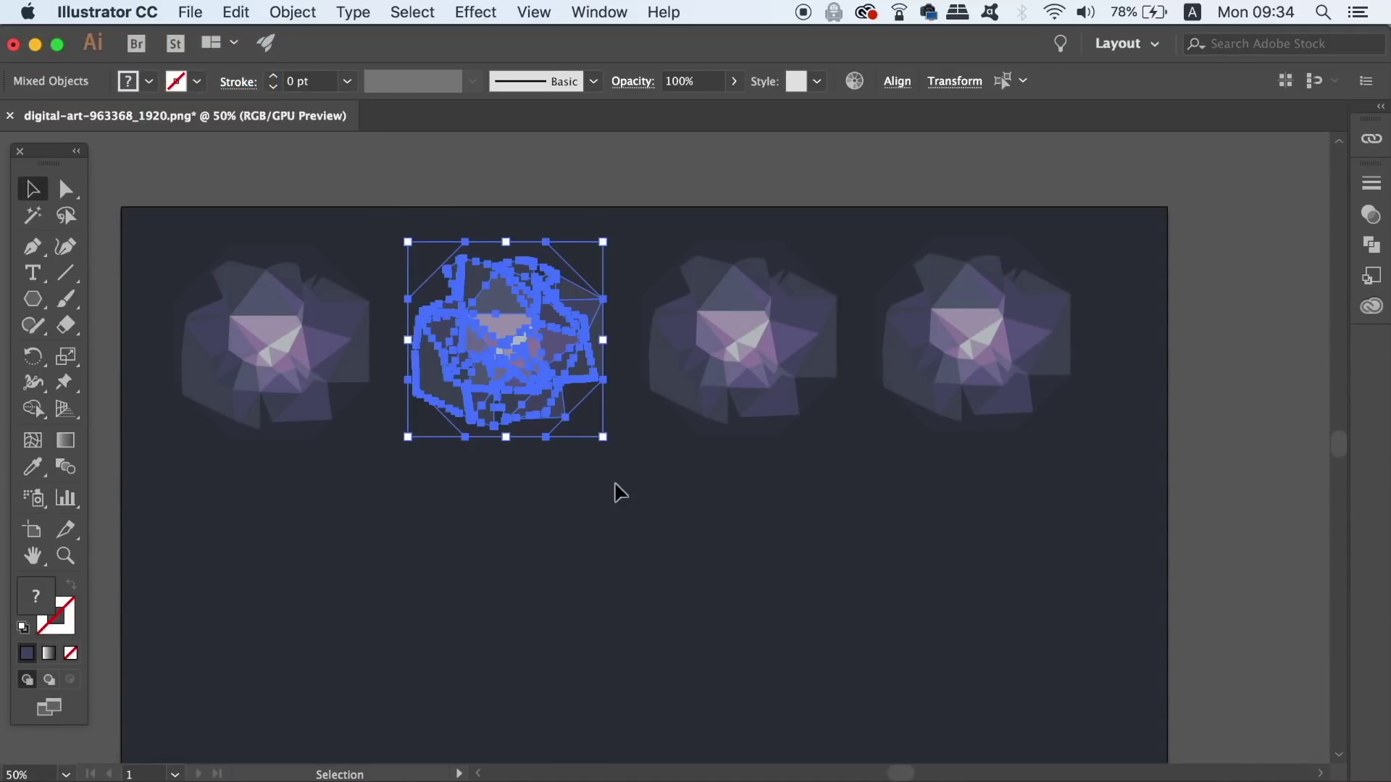
key(super+equal)
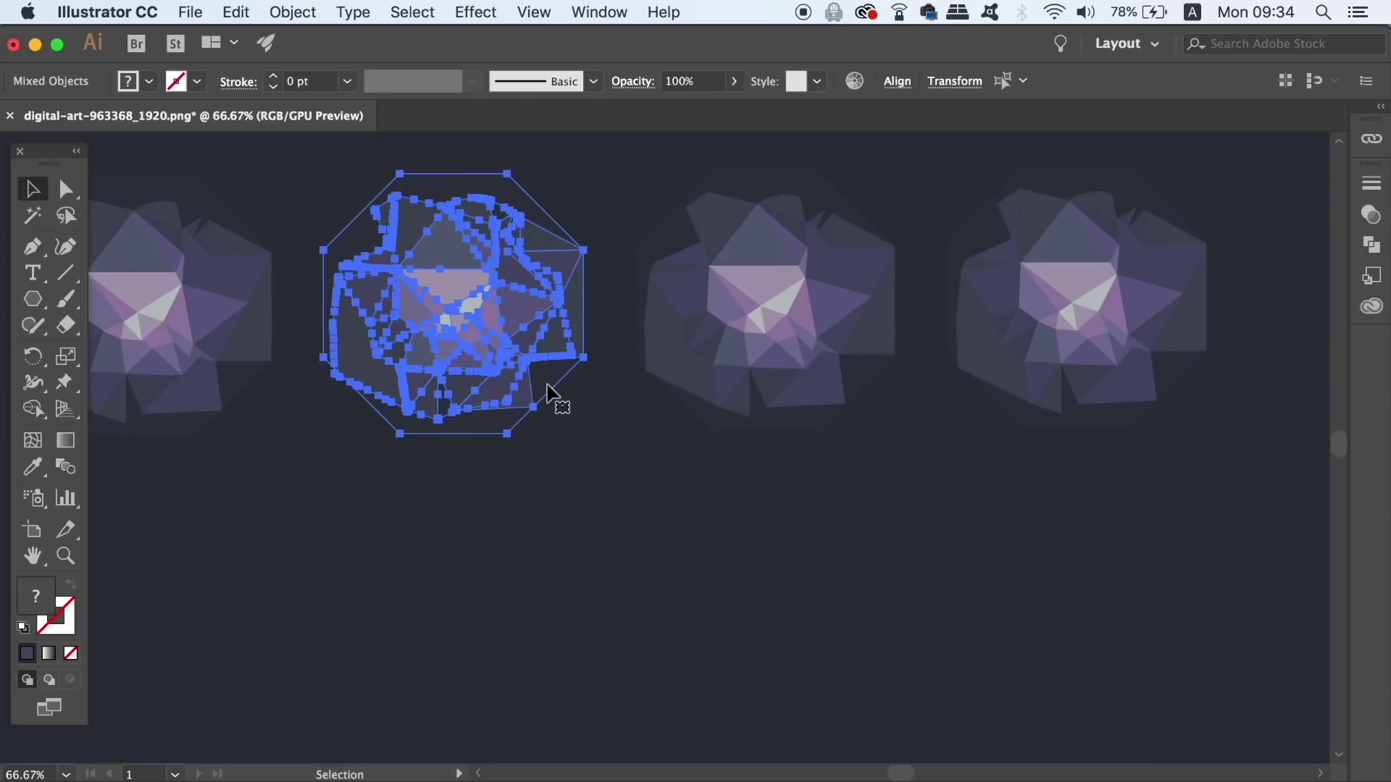
drag(553, 398, 554, 475)
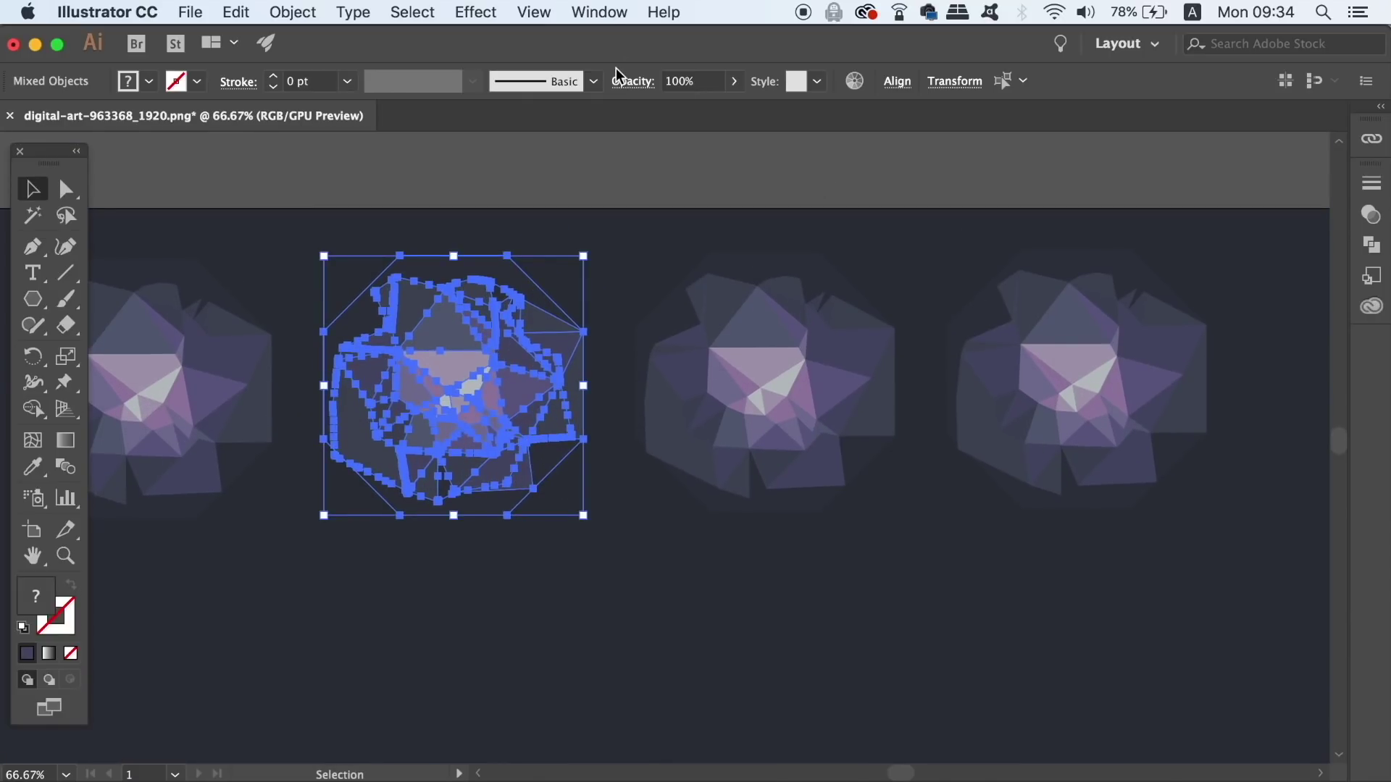
Step: Show the Properties panel with the second gem's 357.36 px size and 315° rotation
click(599, 12)
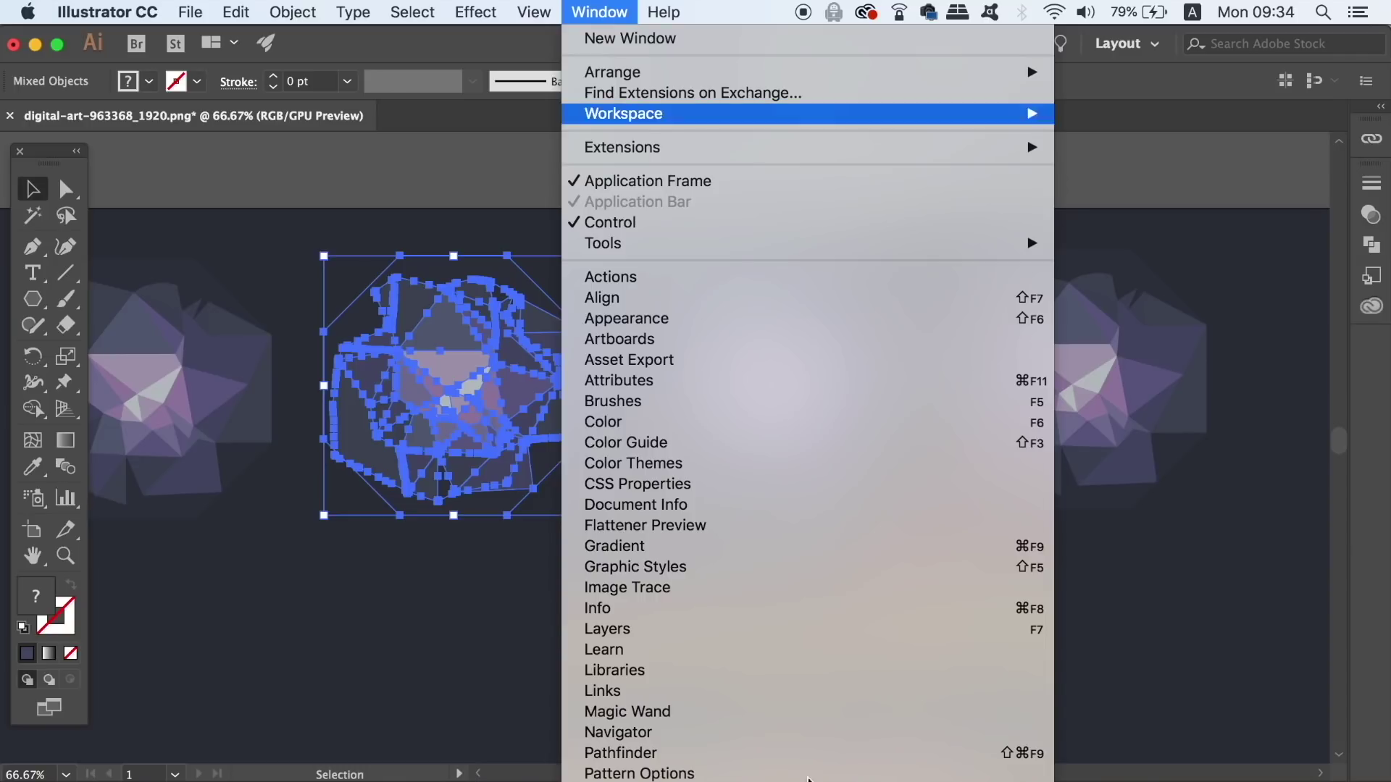
scroll(807, 406, down, 1)
scroll(797, 679, down, 3)
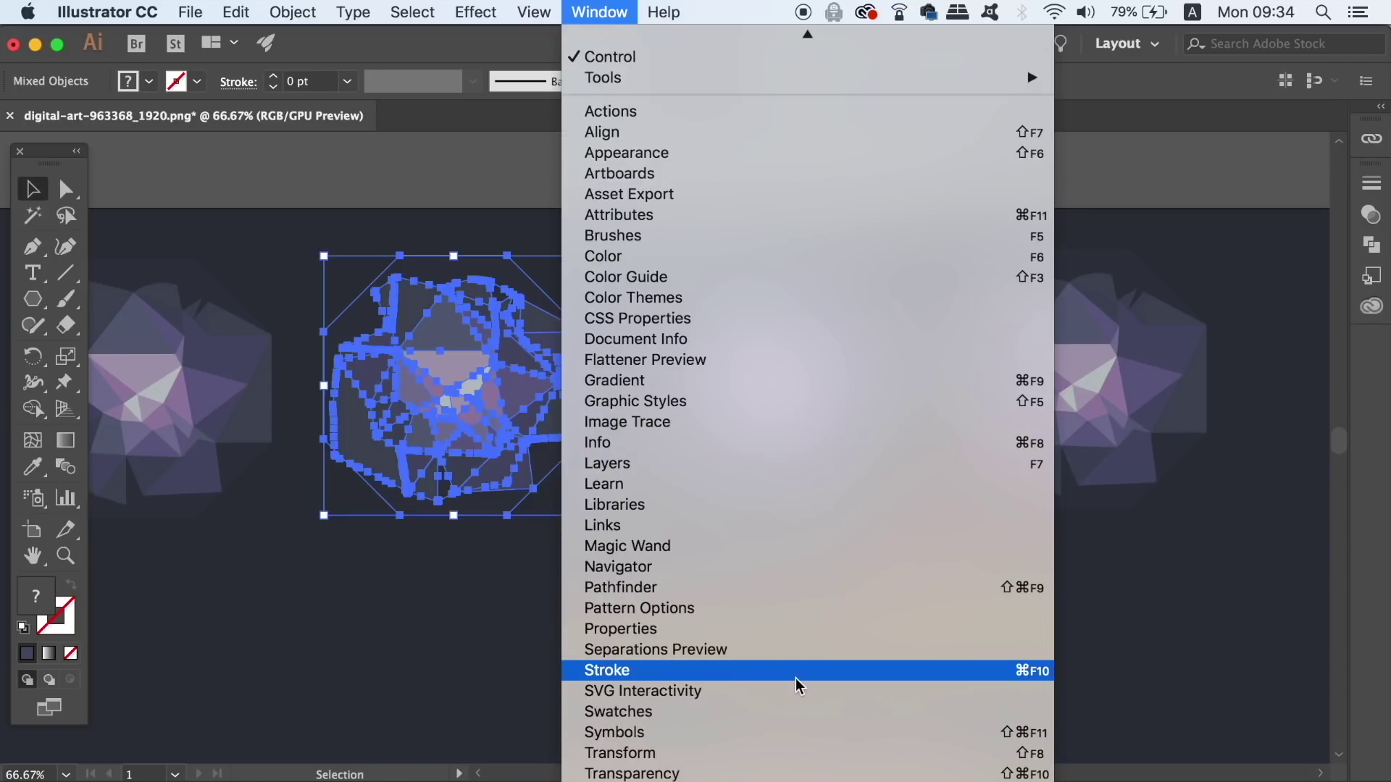
click(798, 632)
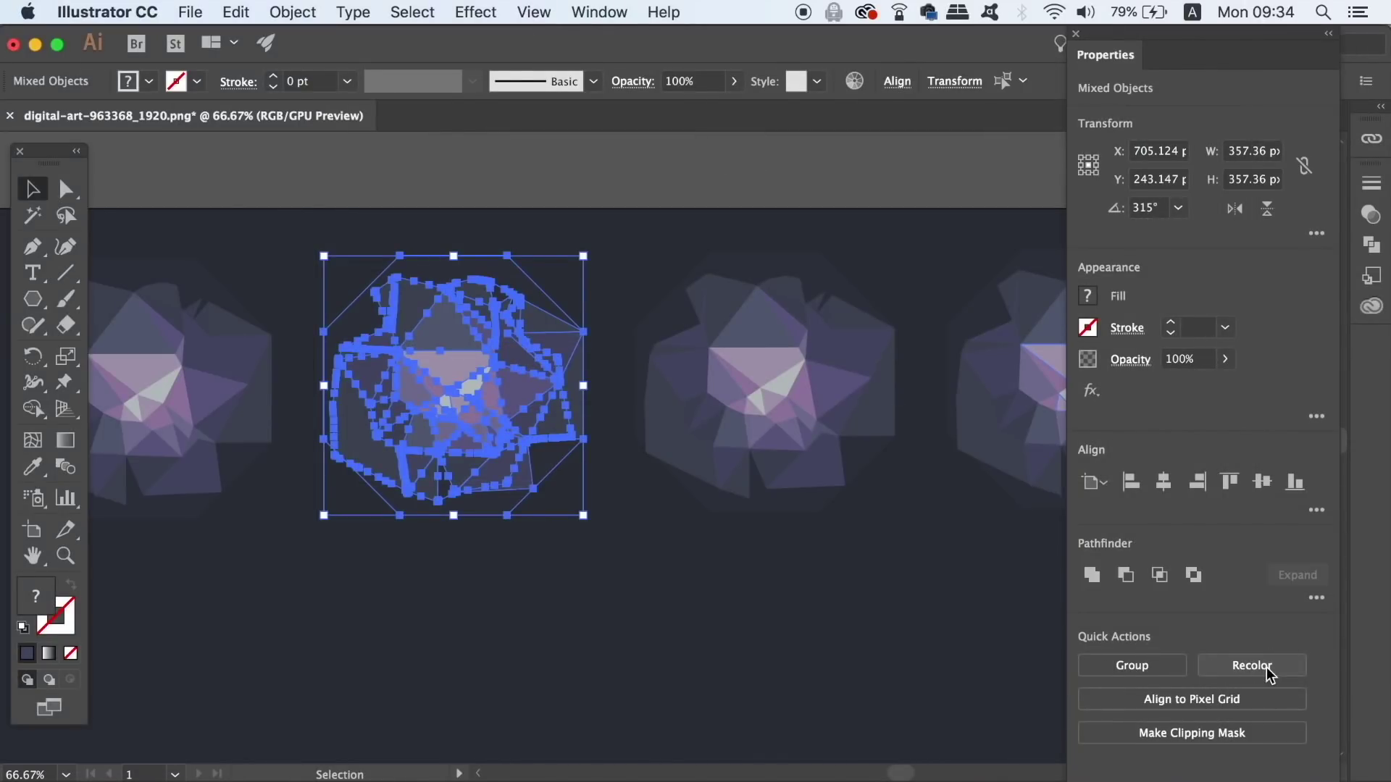
Step: Open Recolor Artwork's Edit tab, compare segmented, bar and brightness views, then settle on the smooth wheel
click(1260, 665)
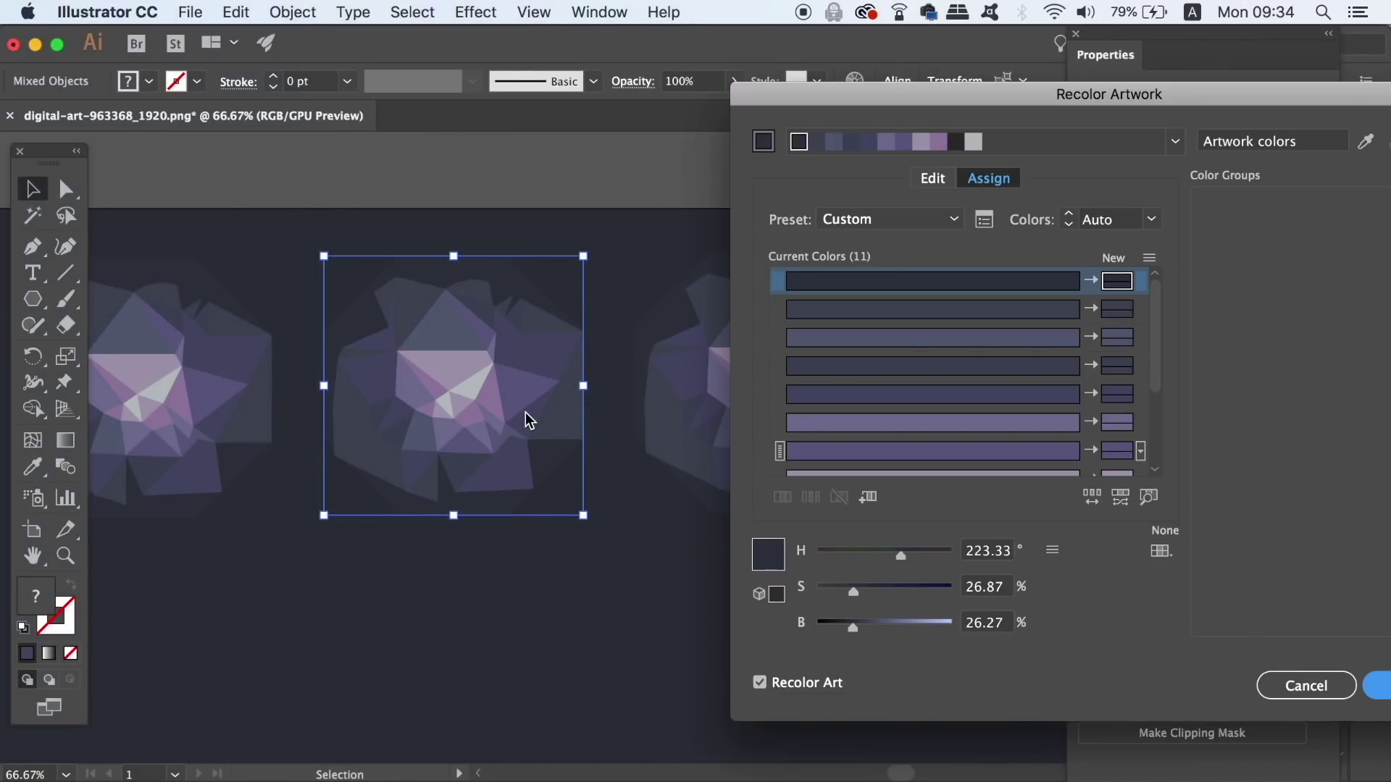
click(942, 182)
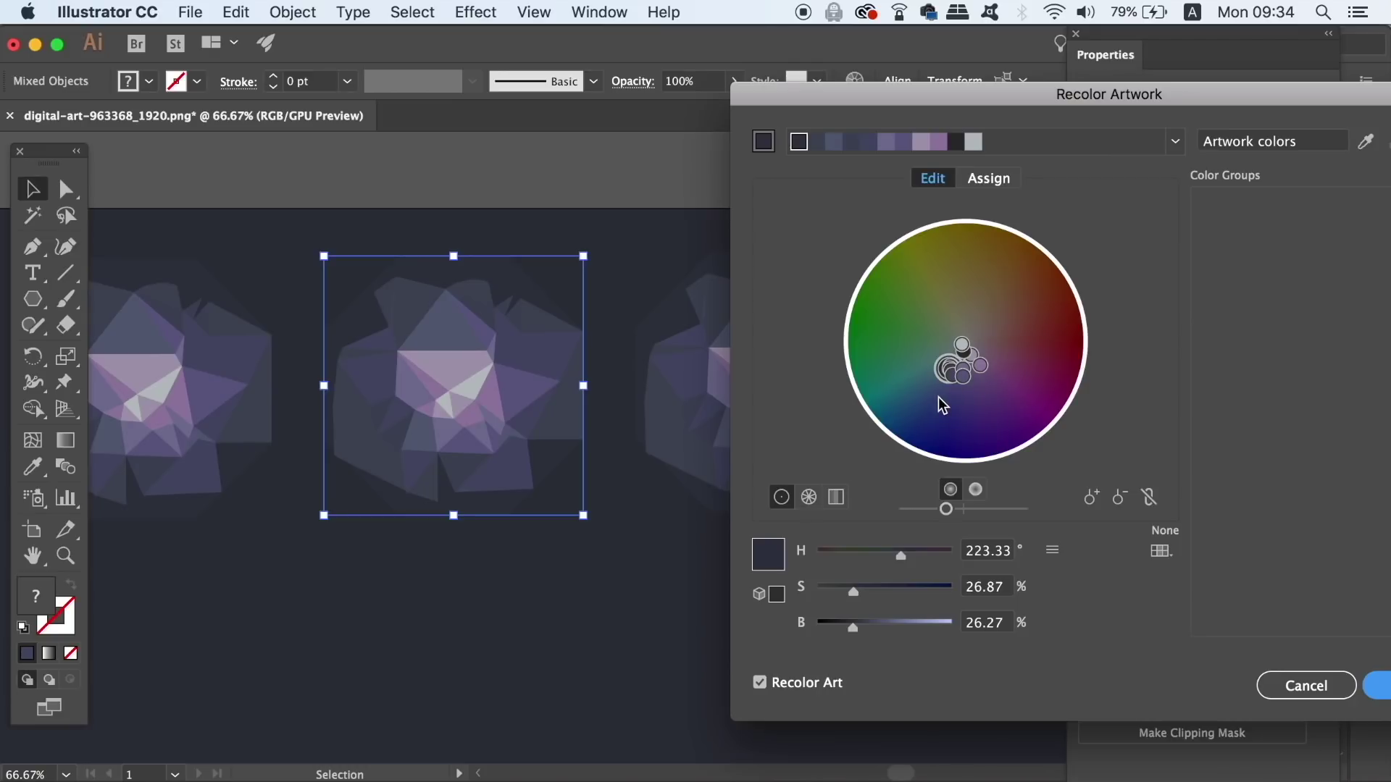
click(809, 499)
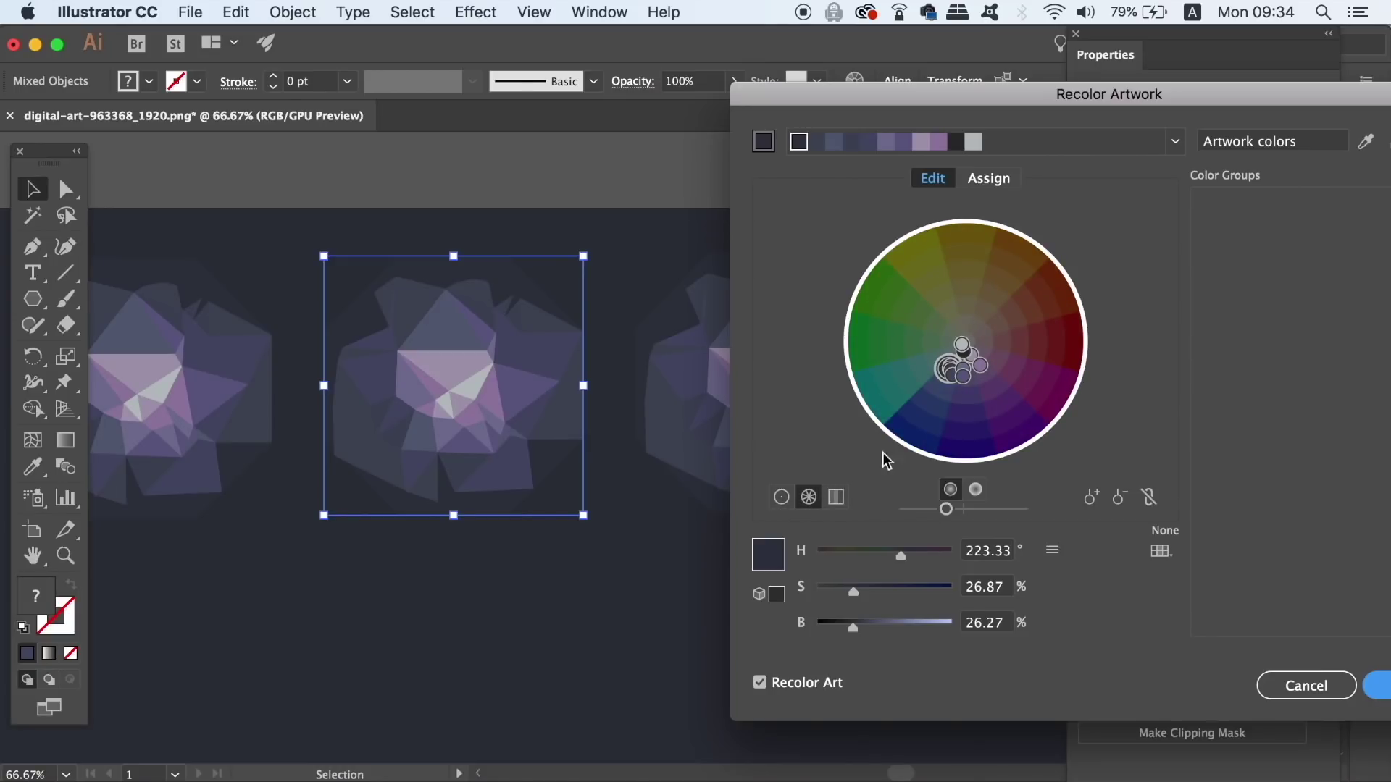
click(836, 497)
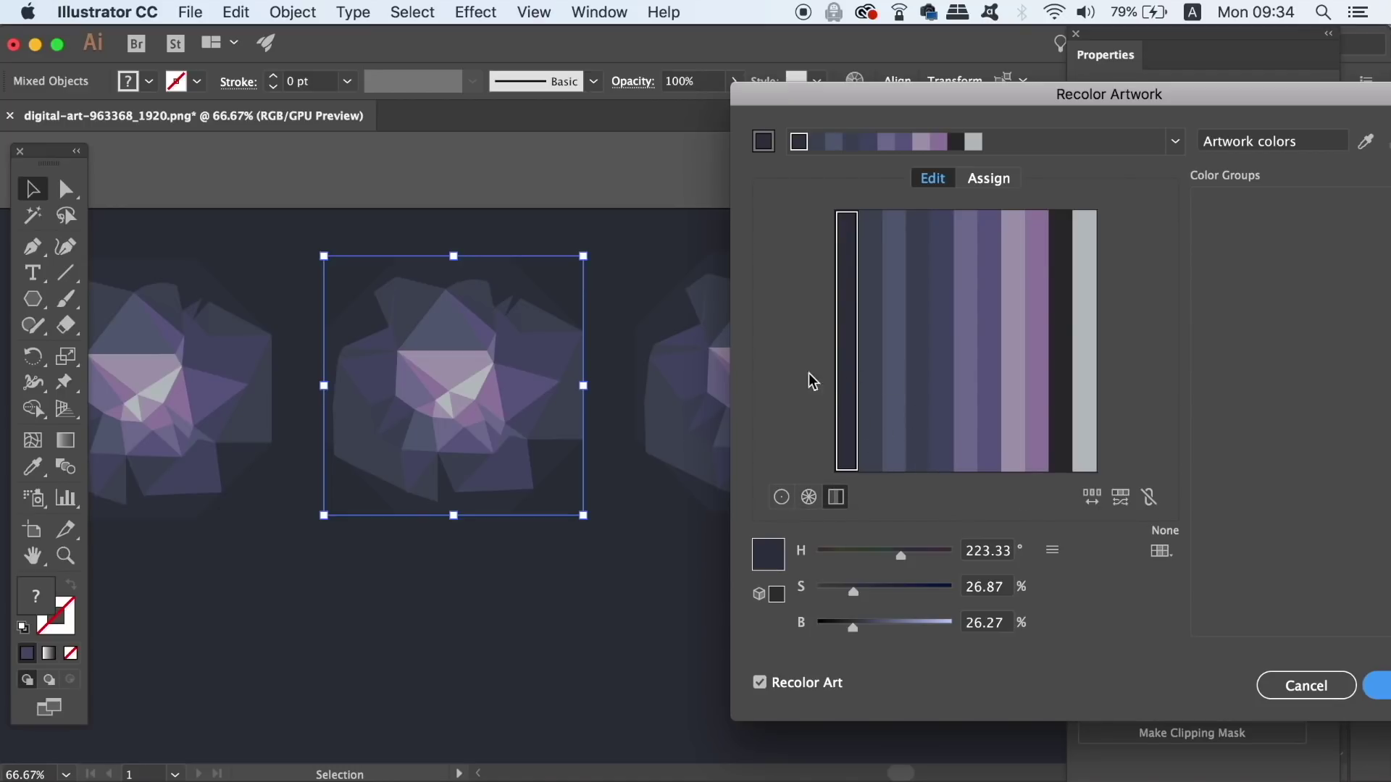
click(808, 497)
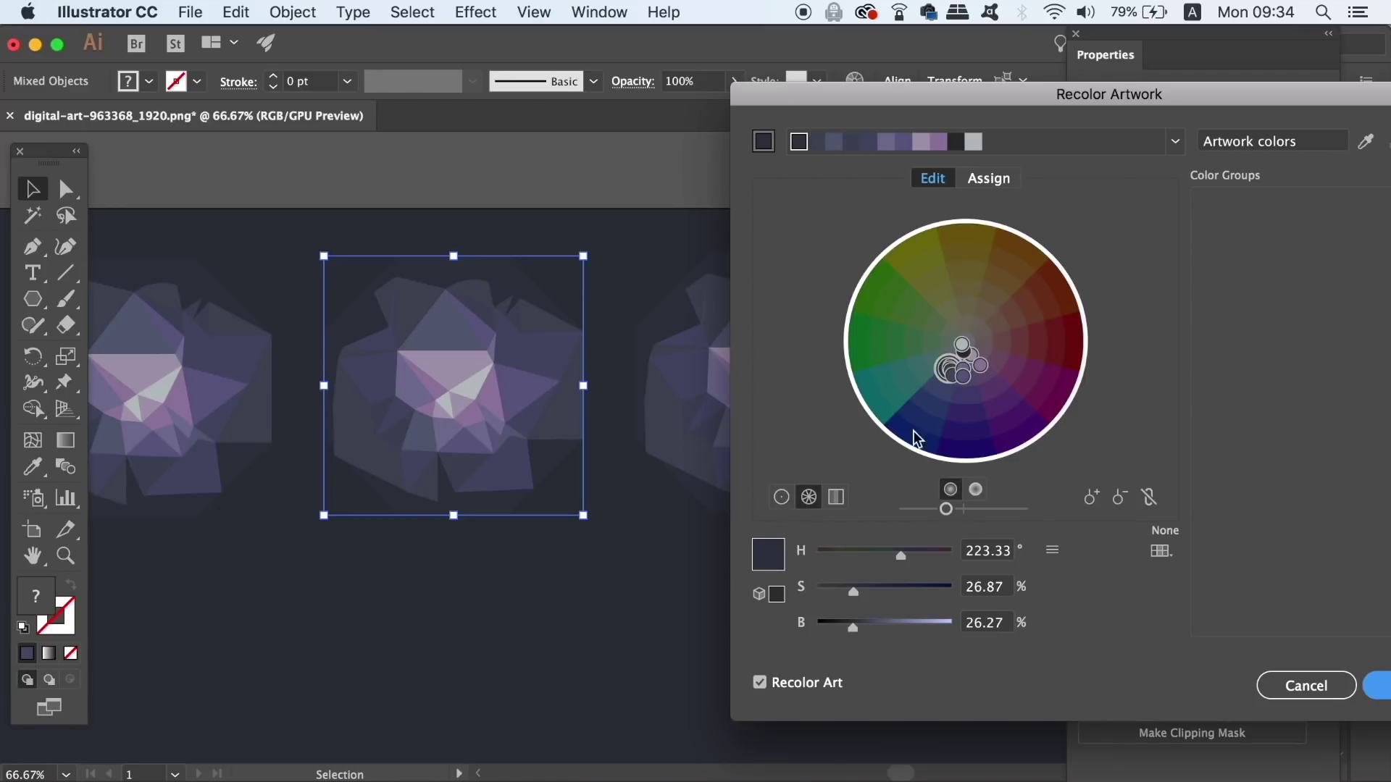
click(780, 497)
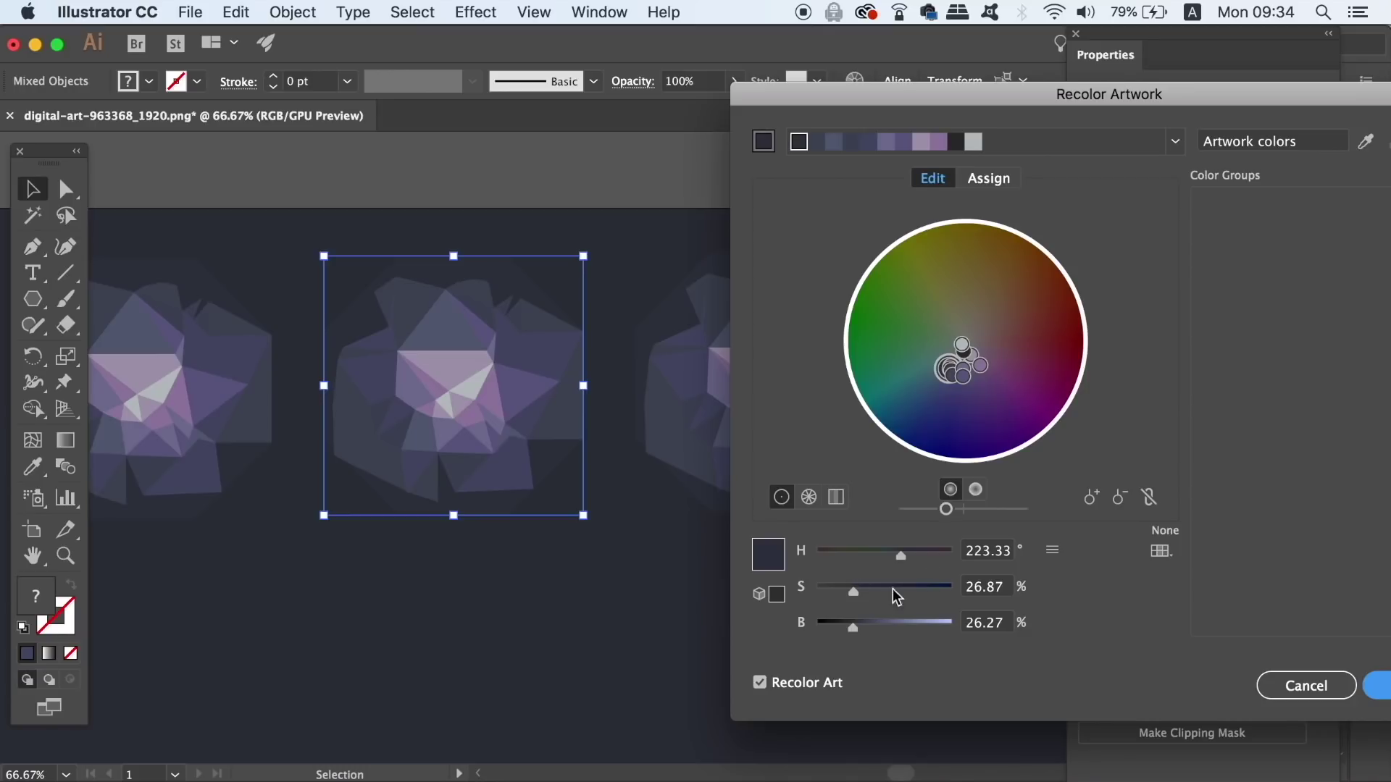
click(977, 492)
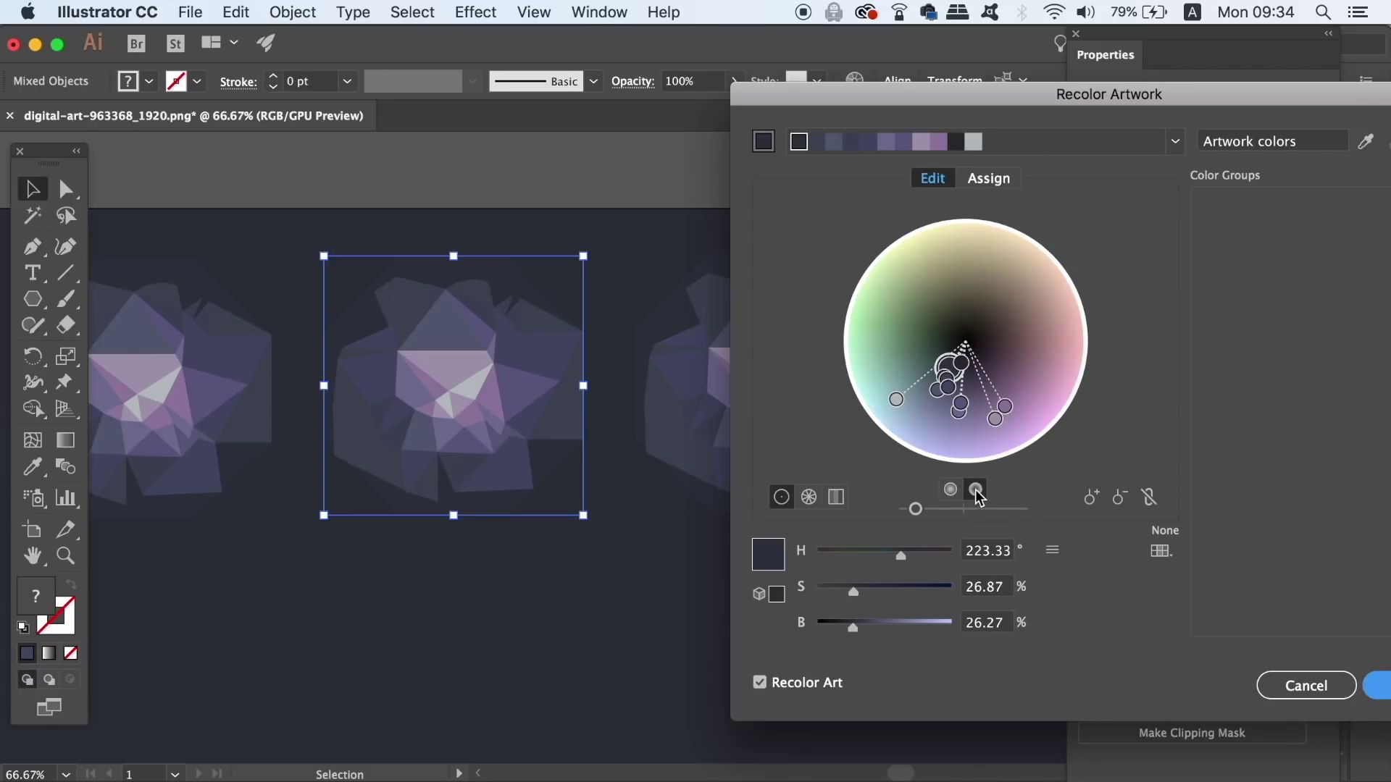
click(950, 491)
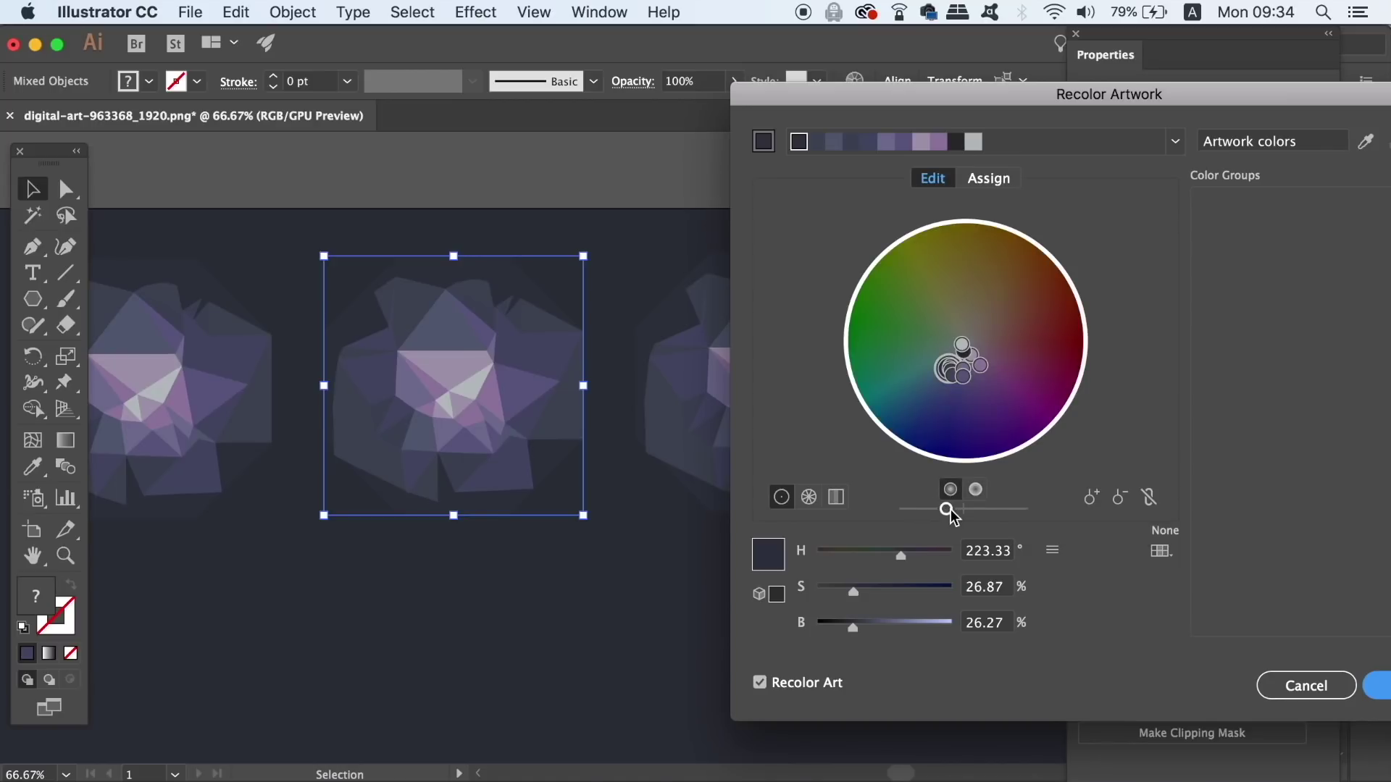
Step: Drag one gem colour's wheel handle to a deep blue at H 250°, S 90%, B 75%
mouse_move(949, 505)
mouse_down()
mouse_move(1038, 528)
mouse_move(909, 526)
mouse_move(990, 525)
mouse_move(941, 510)
mouse_up()
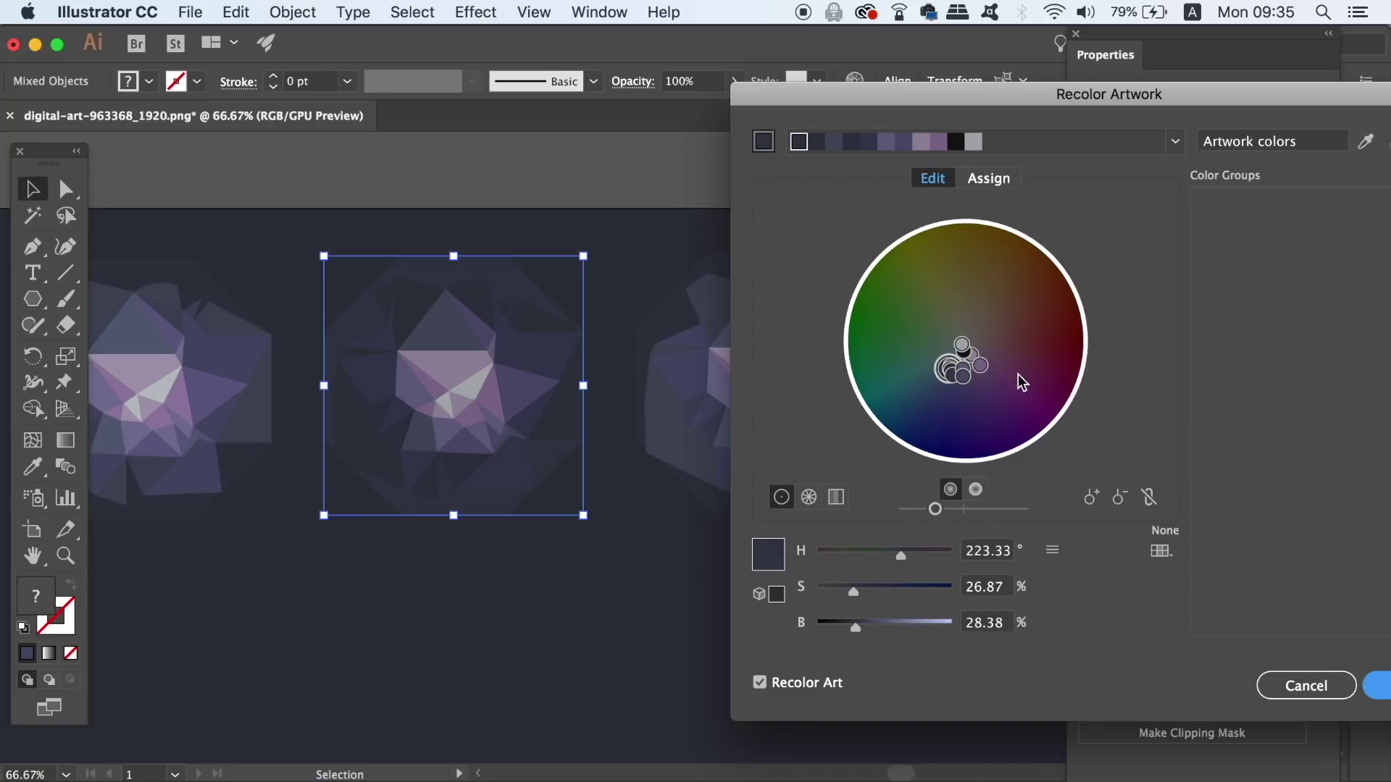
drag(980, 365, 925, 300)
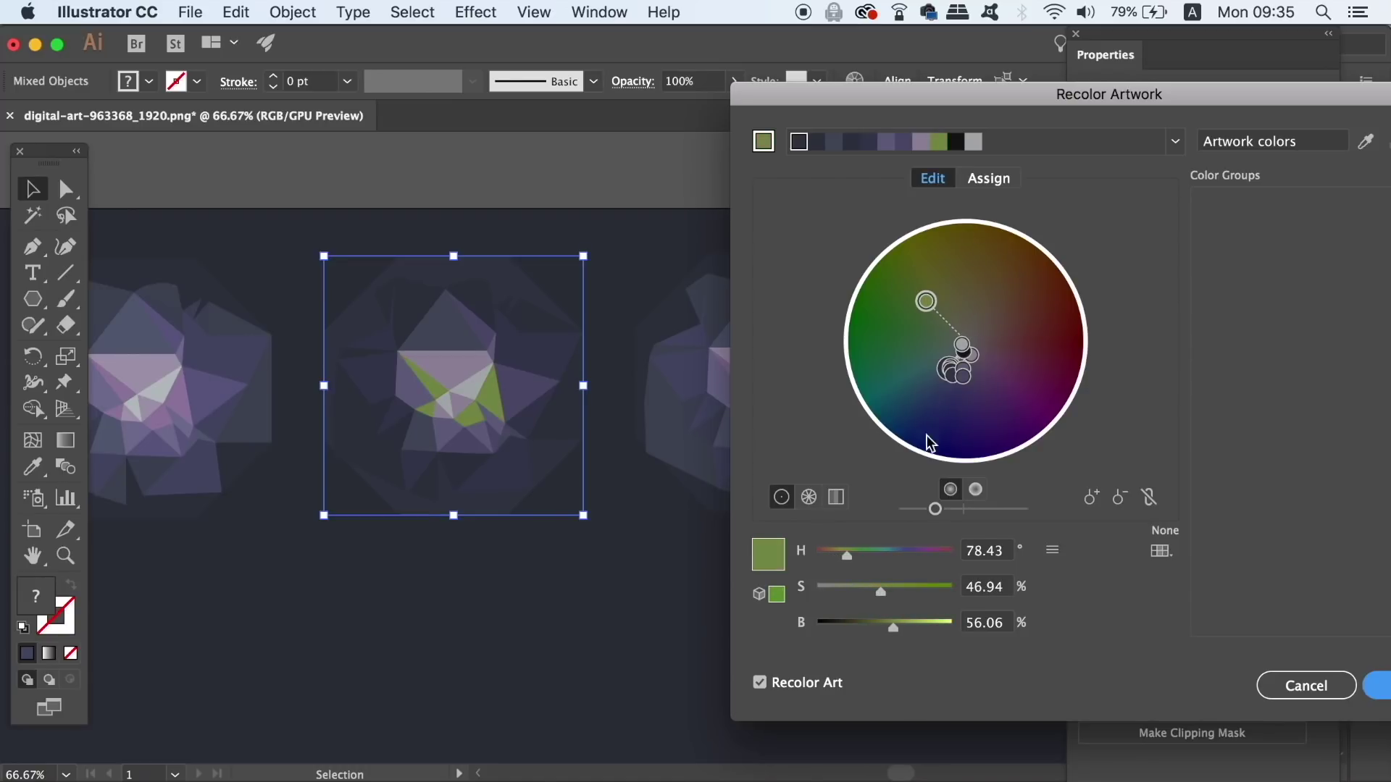
click(809, 497)
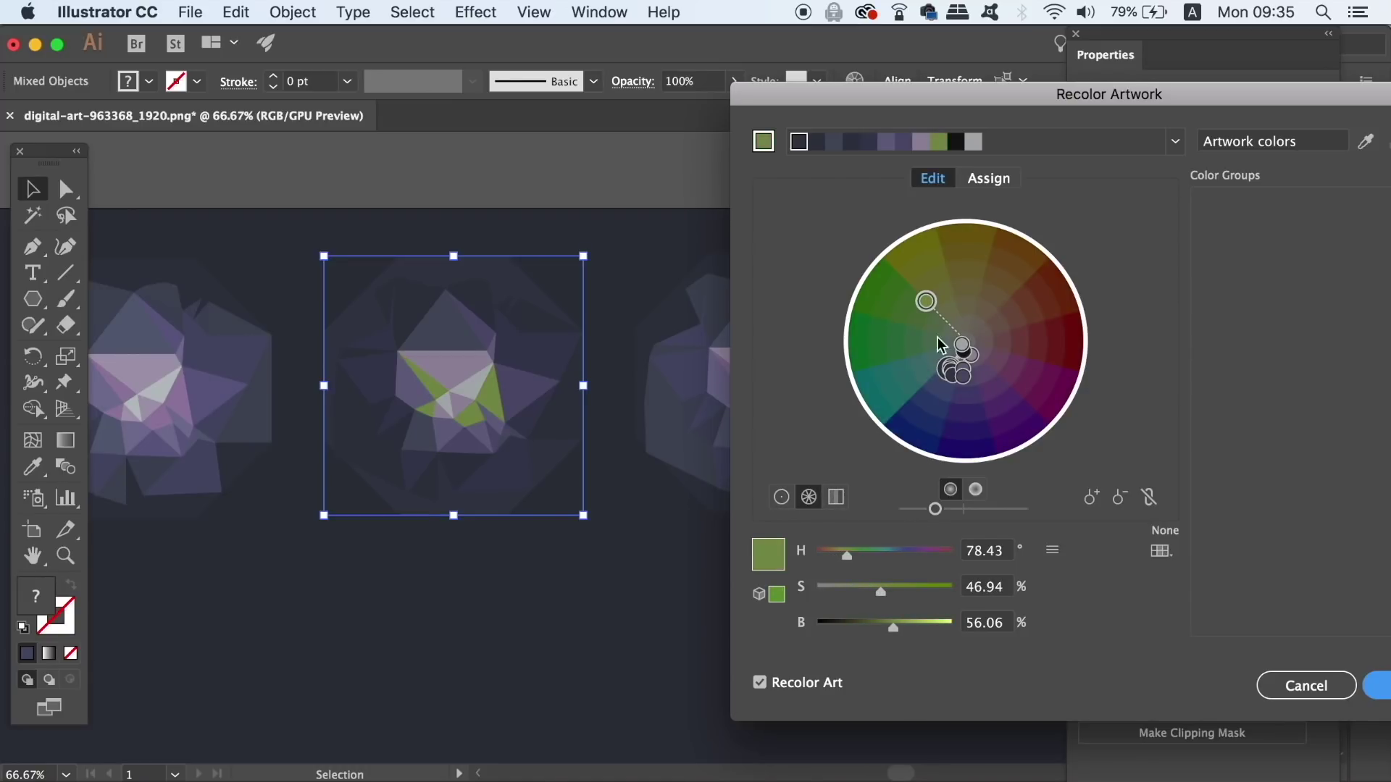
drag(927, 303, 956, 458)
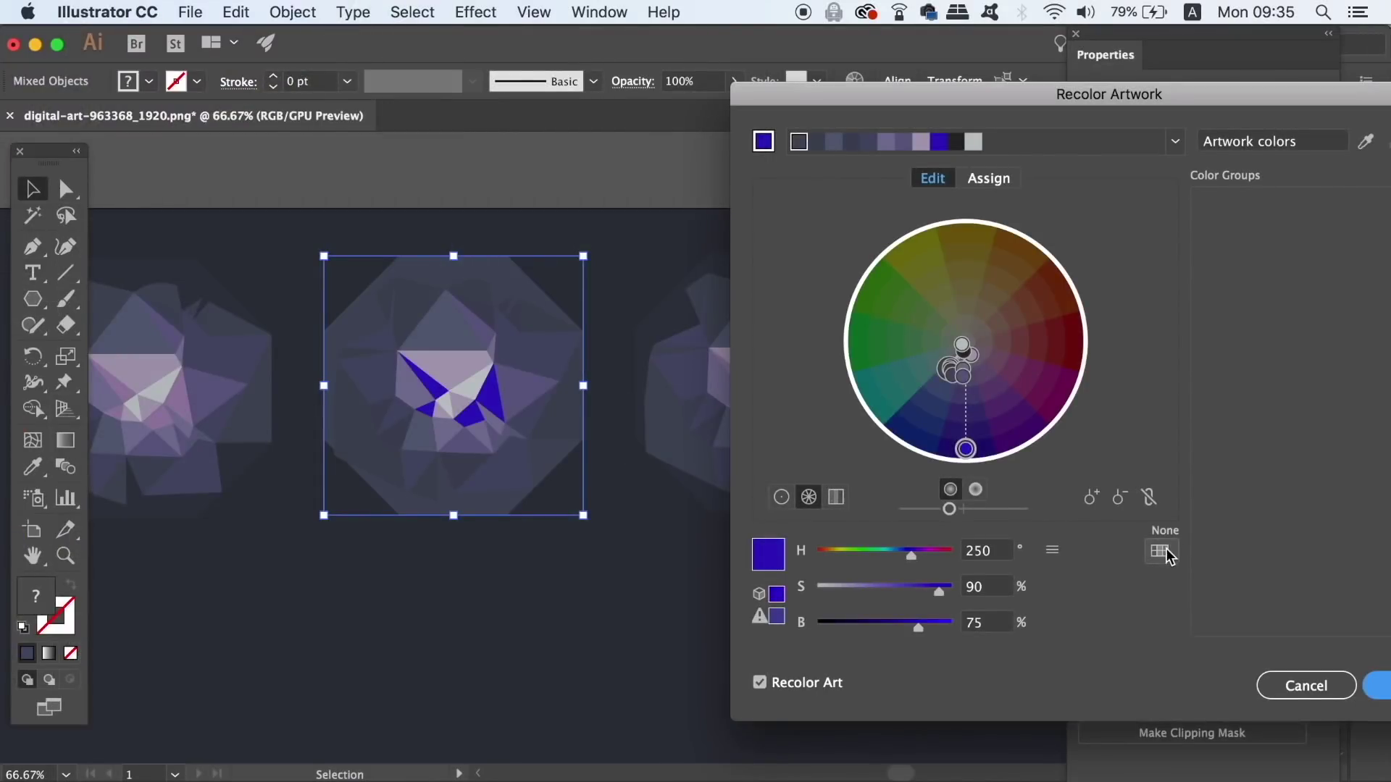
Step: Apply the Earthtone colour group, raise its brightness and shift the base colour toward red-orange
click(692, 431)
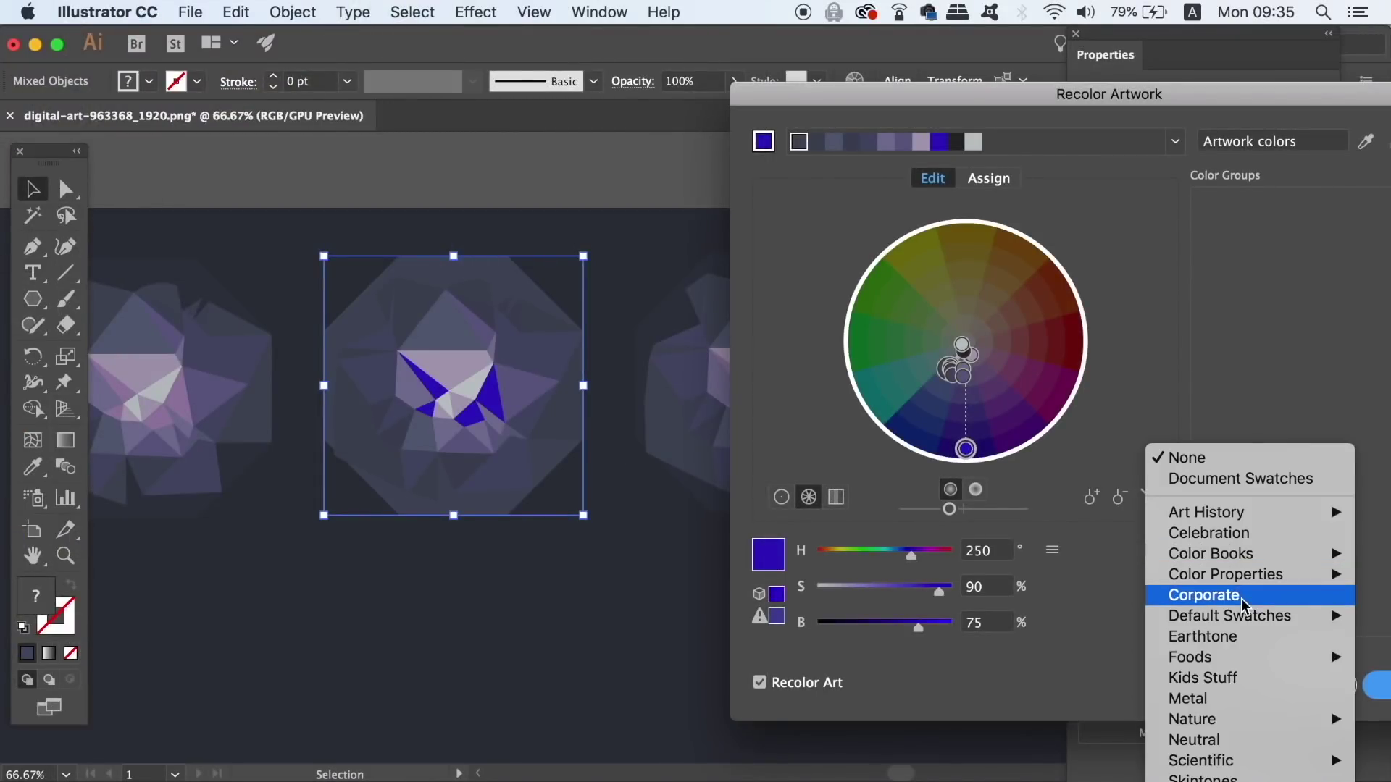
click(1245, 638)
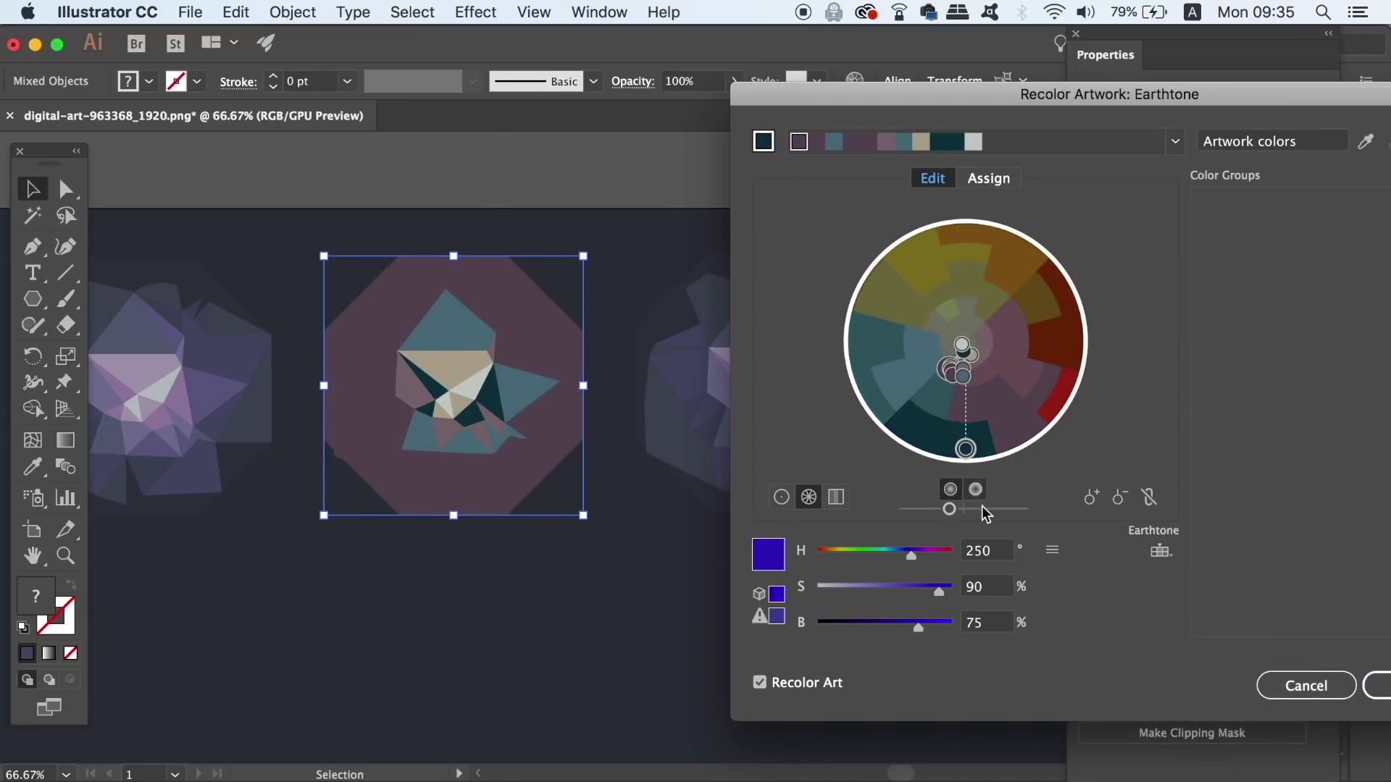
drag(949, 508, 989, 509)
drag(965, 448, 936, 415)
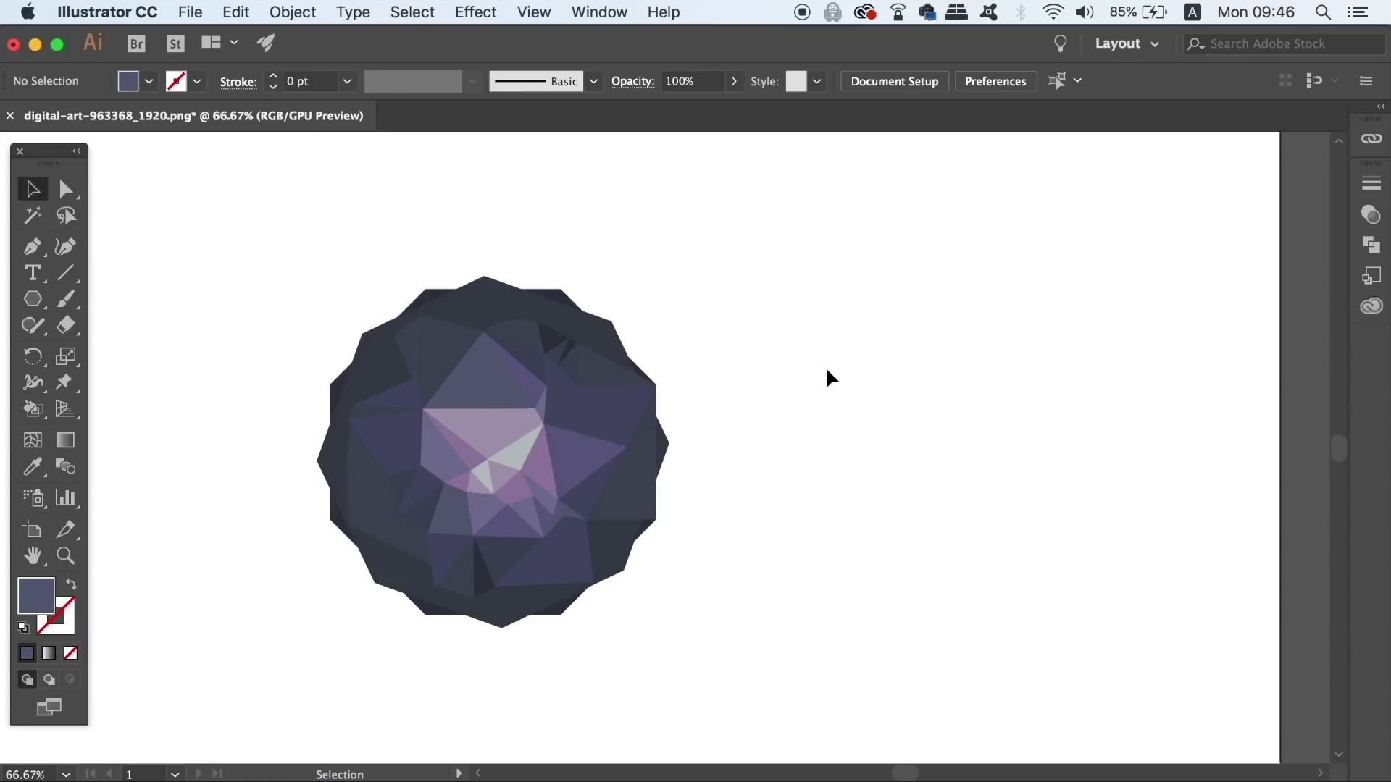
Step: Show the Swatches panel from the Window menu
click(601, 12)
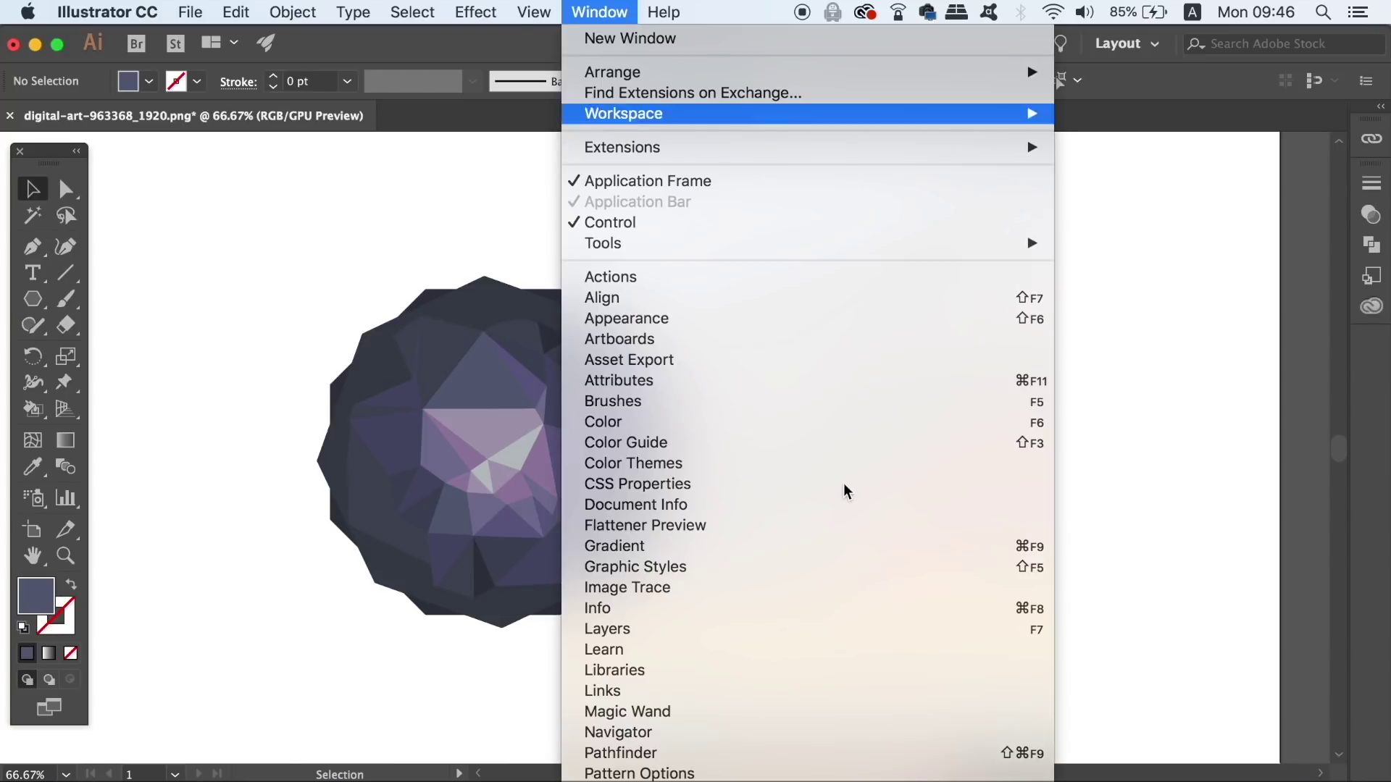
scroll(844, 488, down, 5)
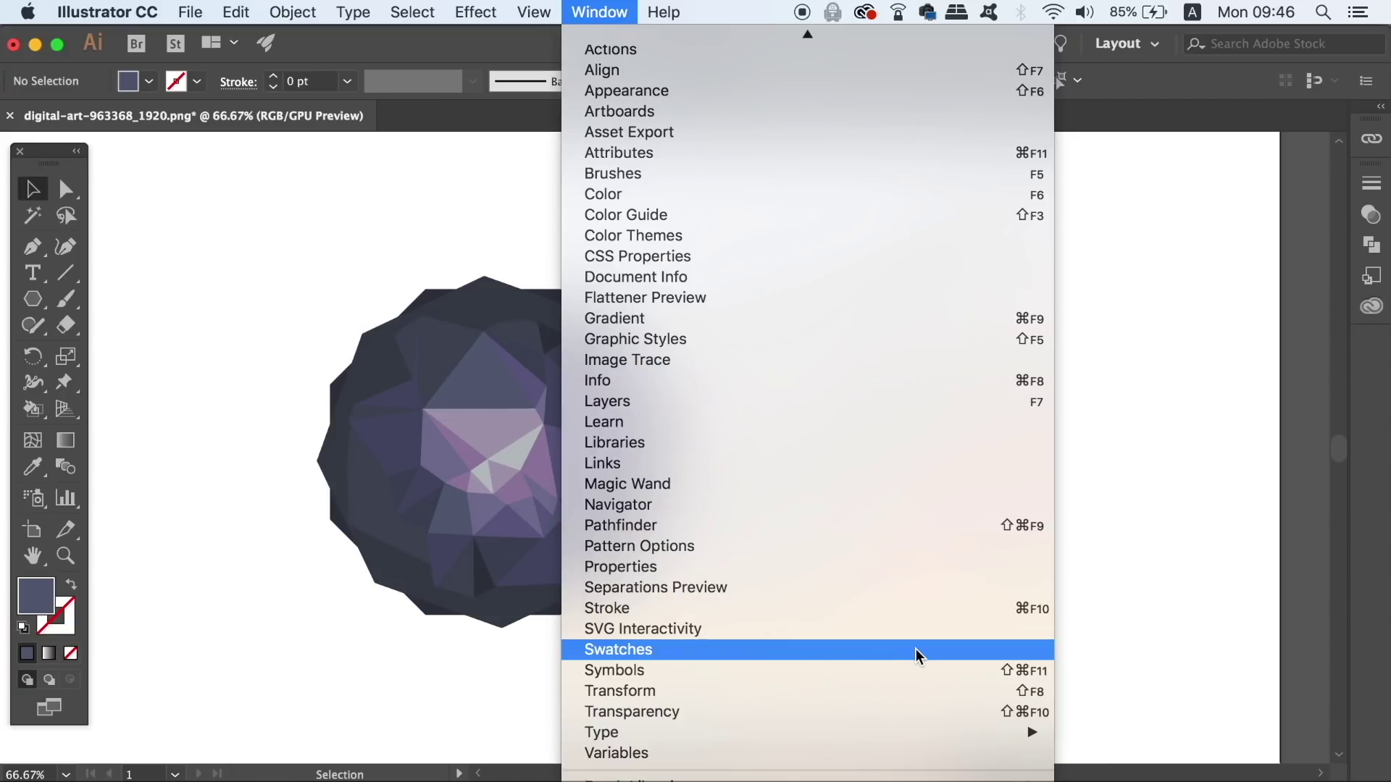
click(915, 649)
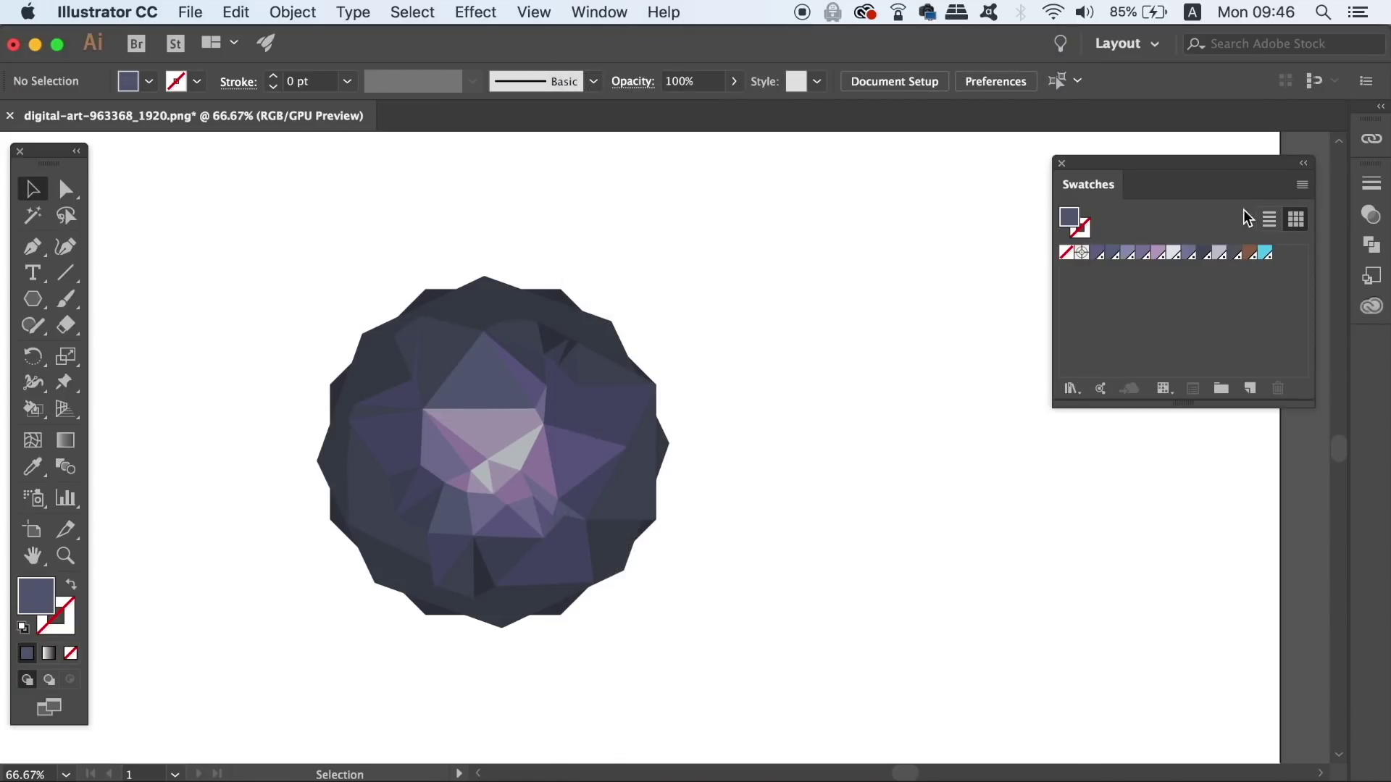
Step: Load the PANTONE+ Solid Uncoated colour book from Open Swatch Library > Color Books
click(1302, 185)
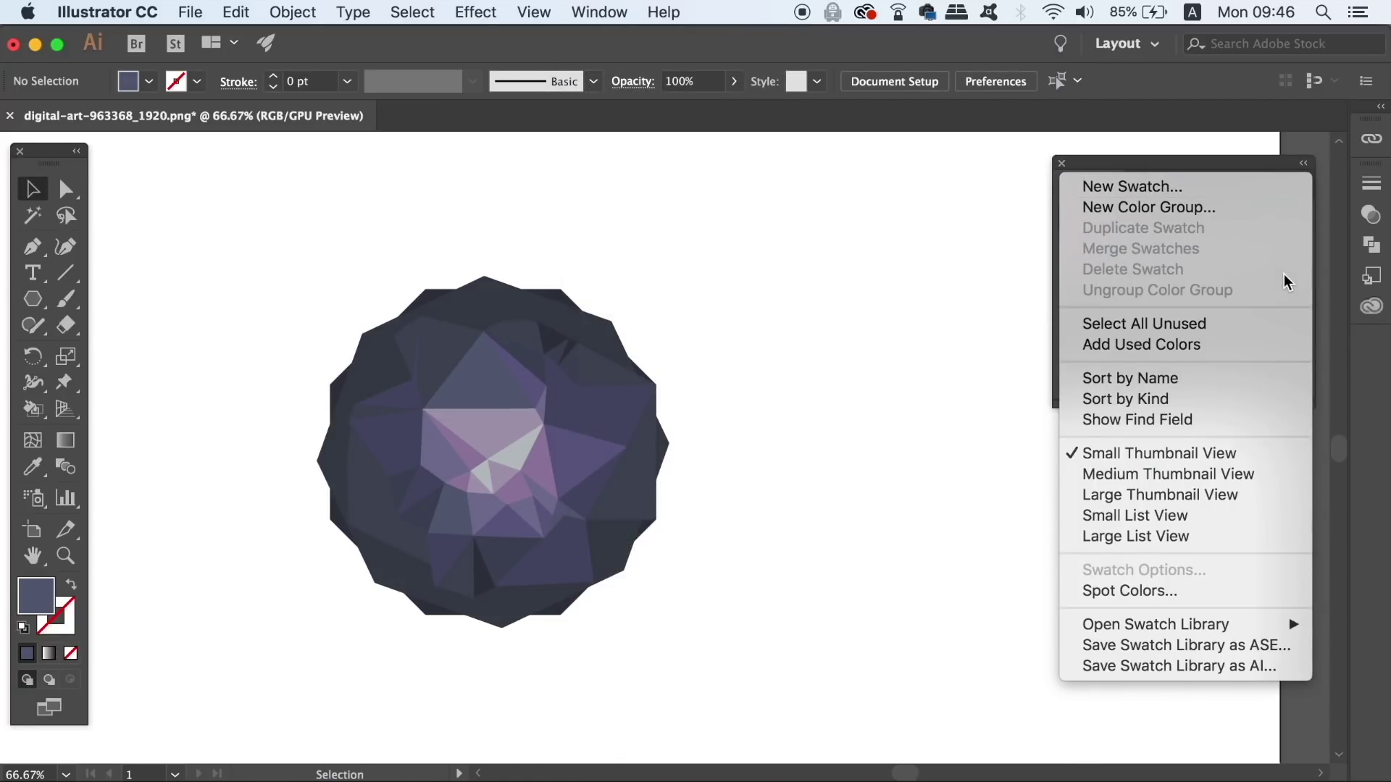
mouse_move(1217, 625)
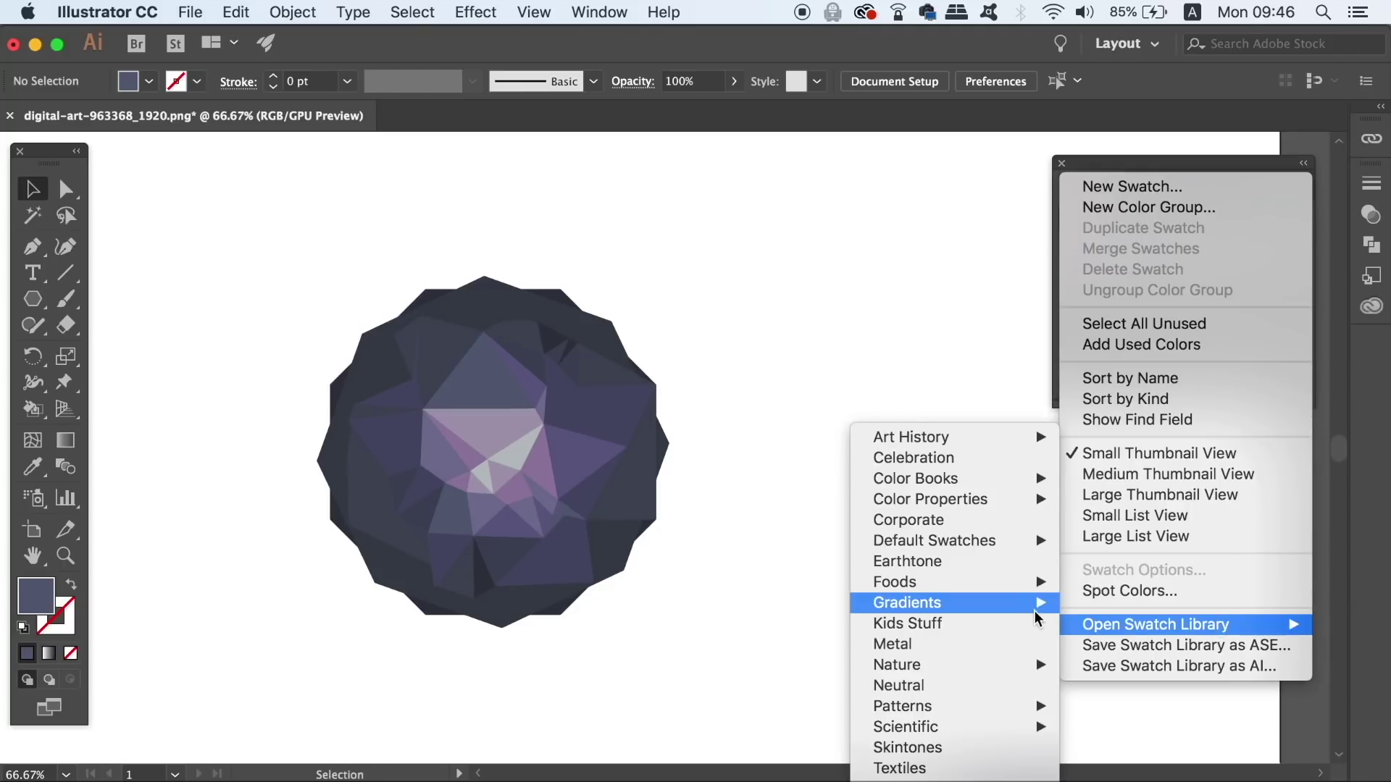
mouse_move(1011, 483)
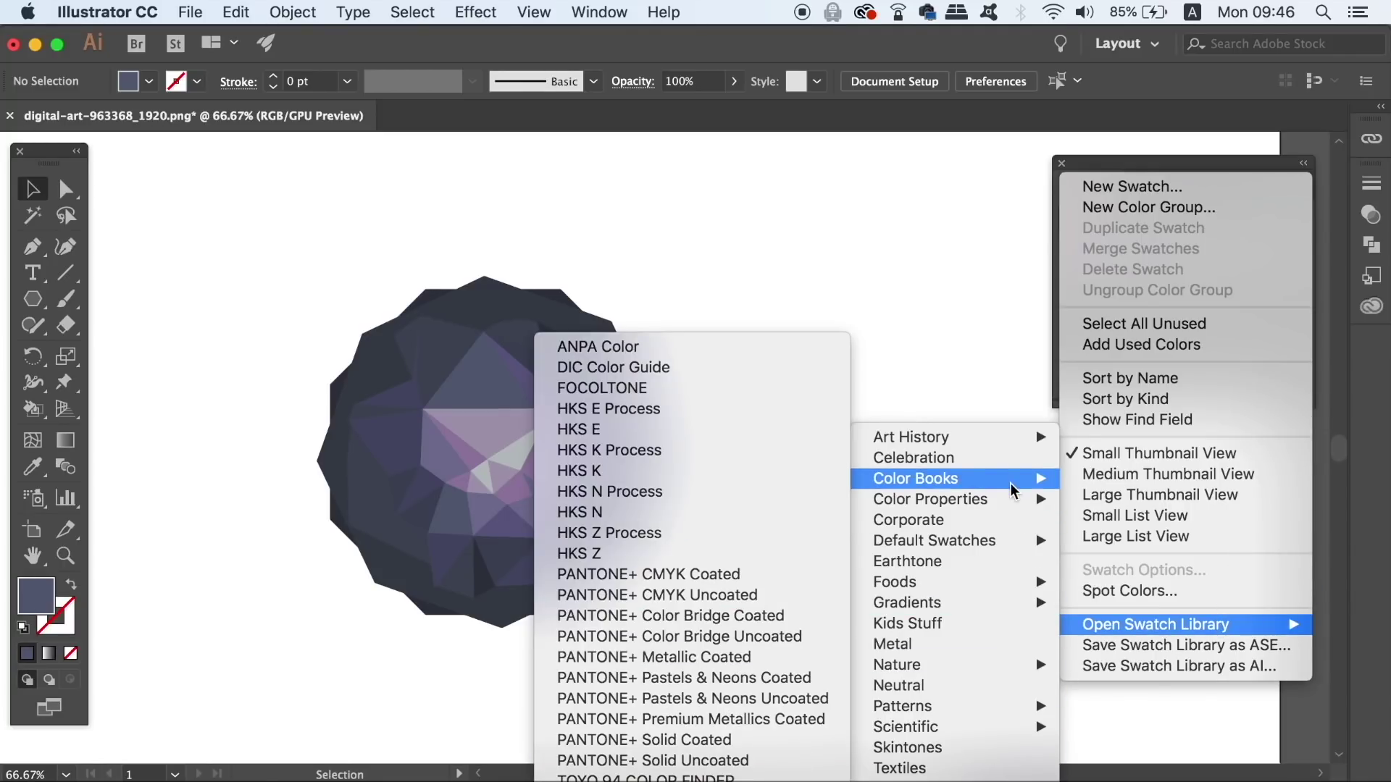
click(754, 760)
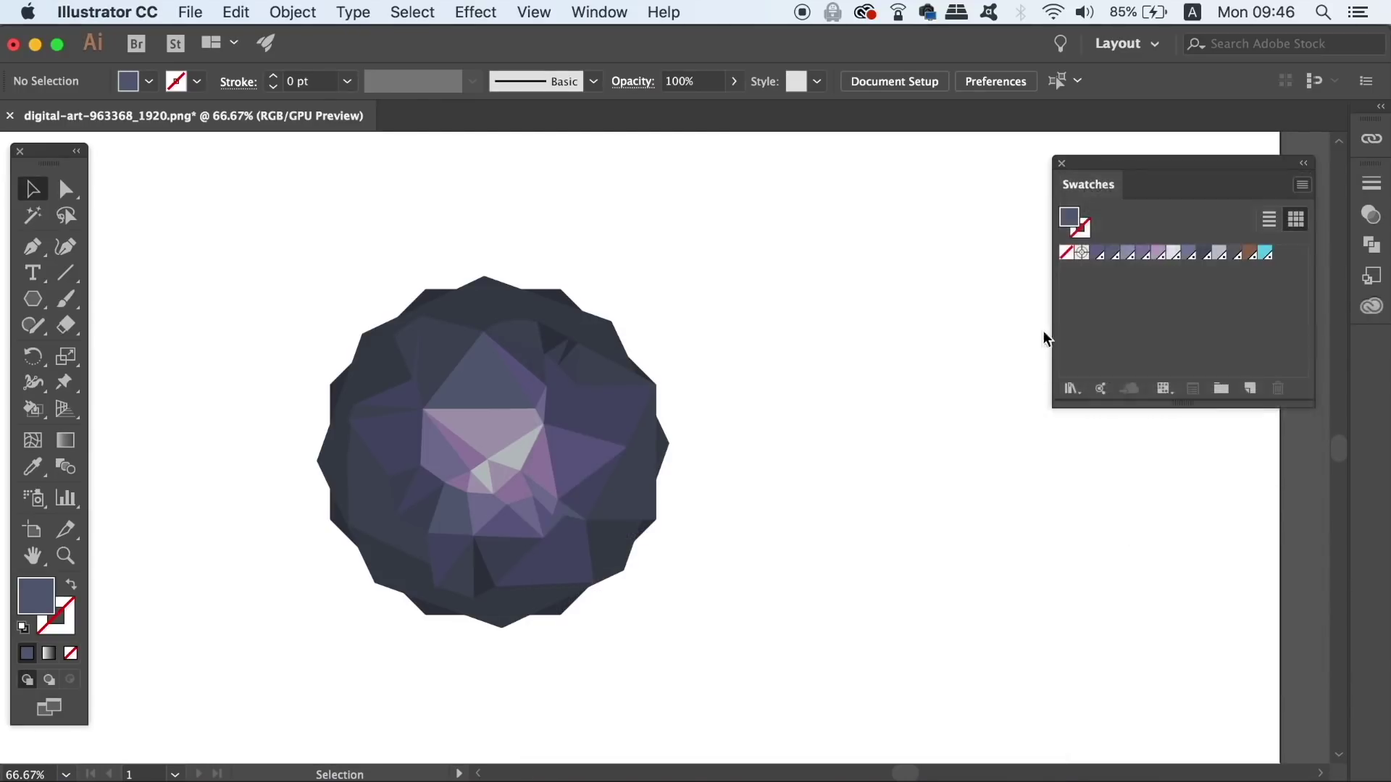
Step: Place the PANTONE+ Solid Uncoated panel beside the gem, briefly pick Live Paint Bucket, then return to Selection
drag(1237, 155, 1189, 147)
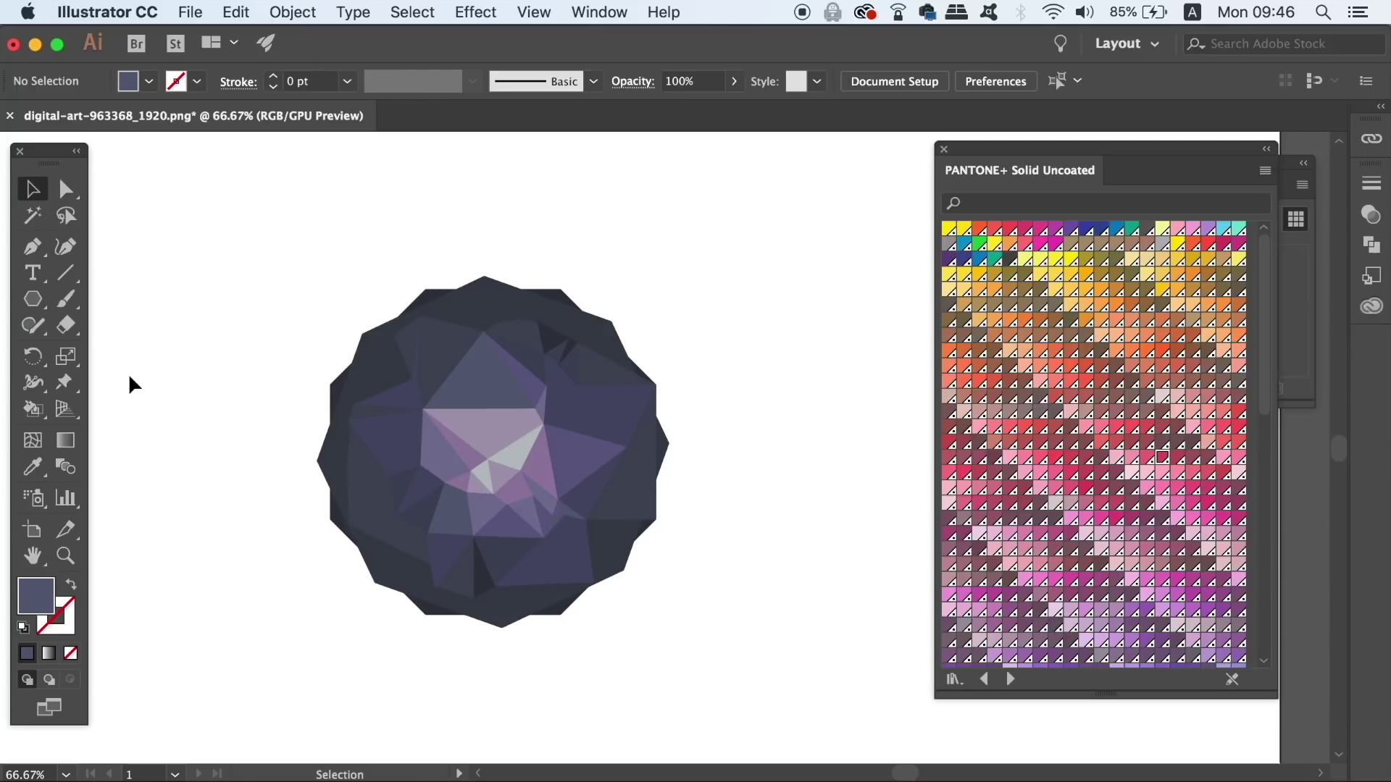
click(33, 384)
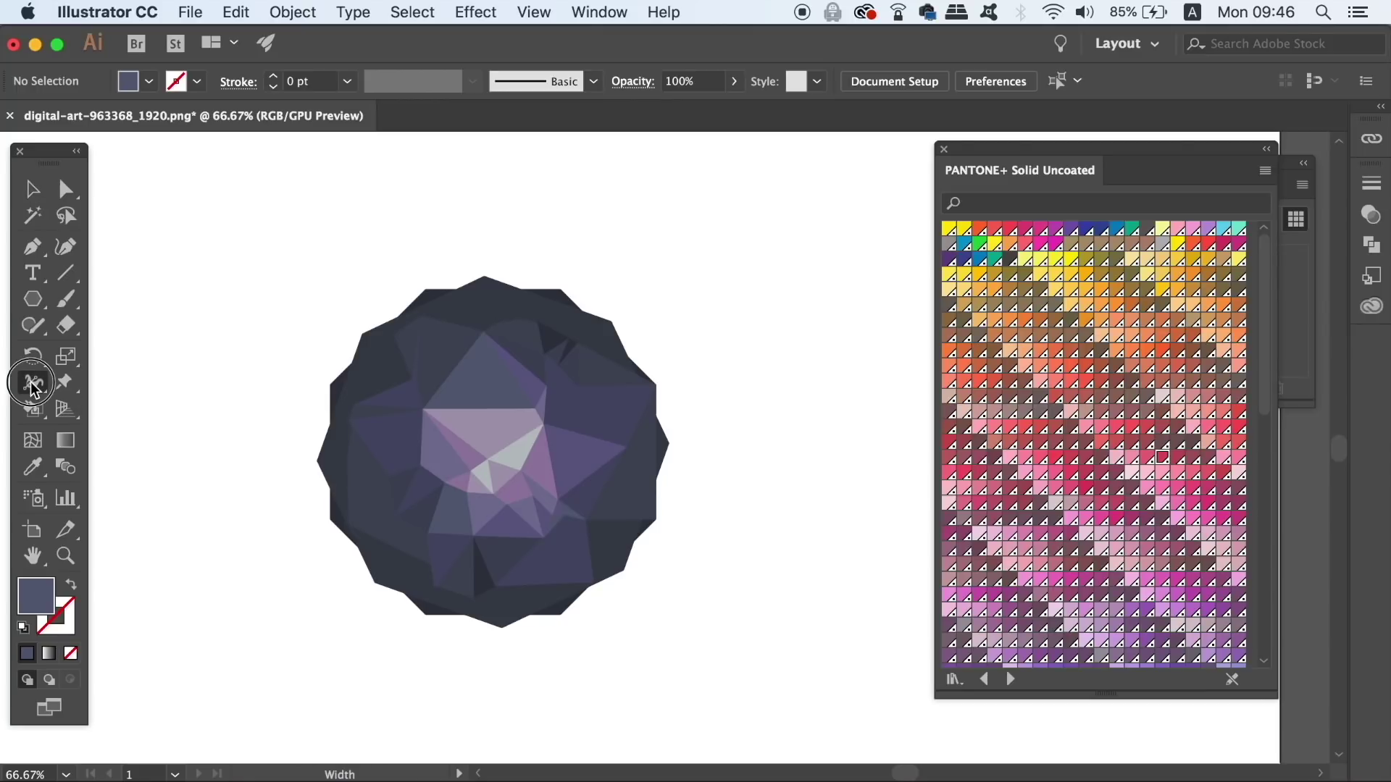
click(33, 409)
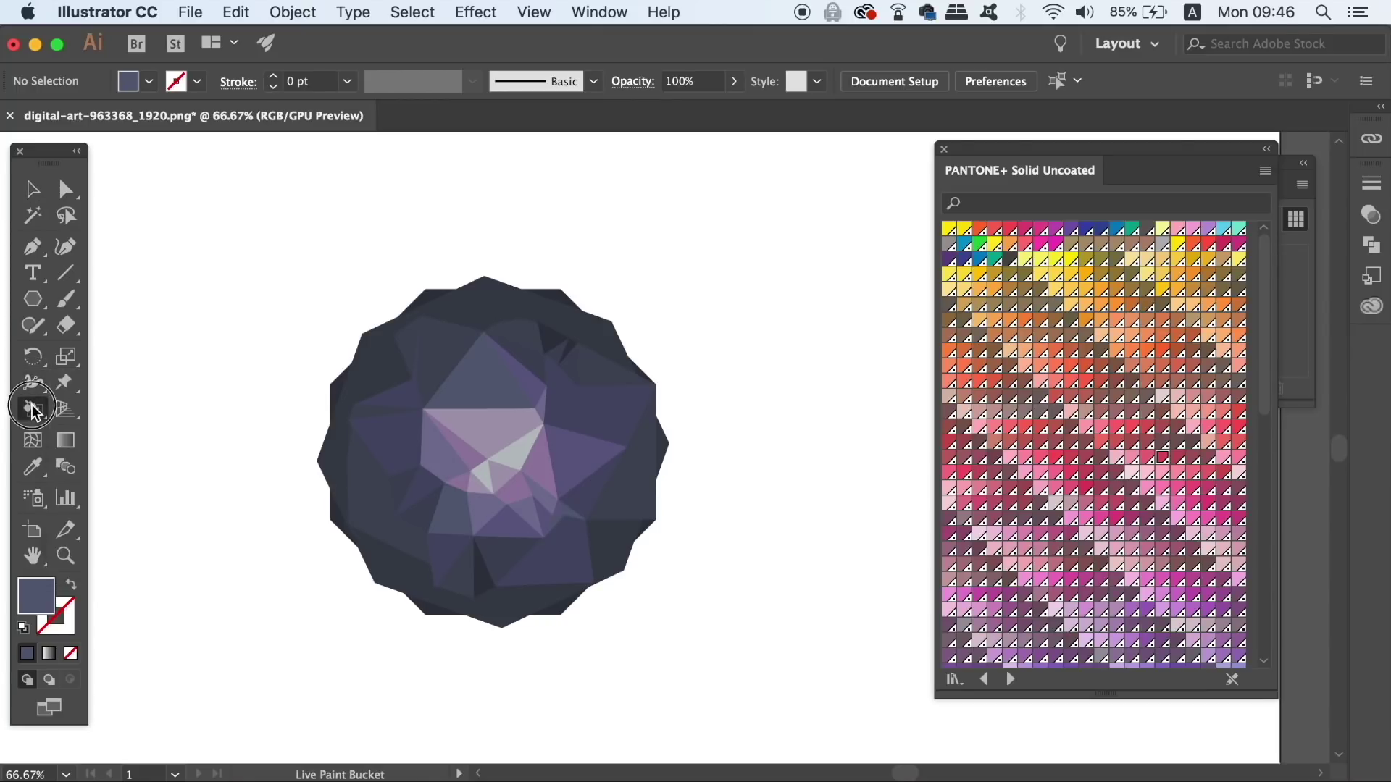
click(141, 433)
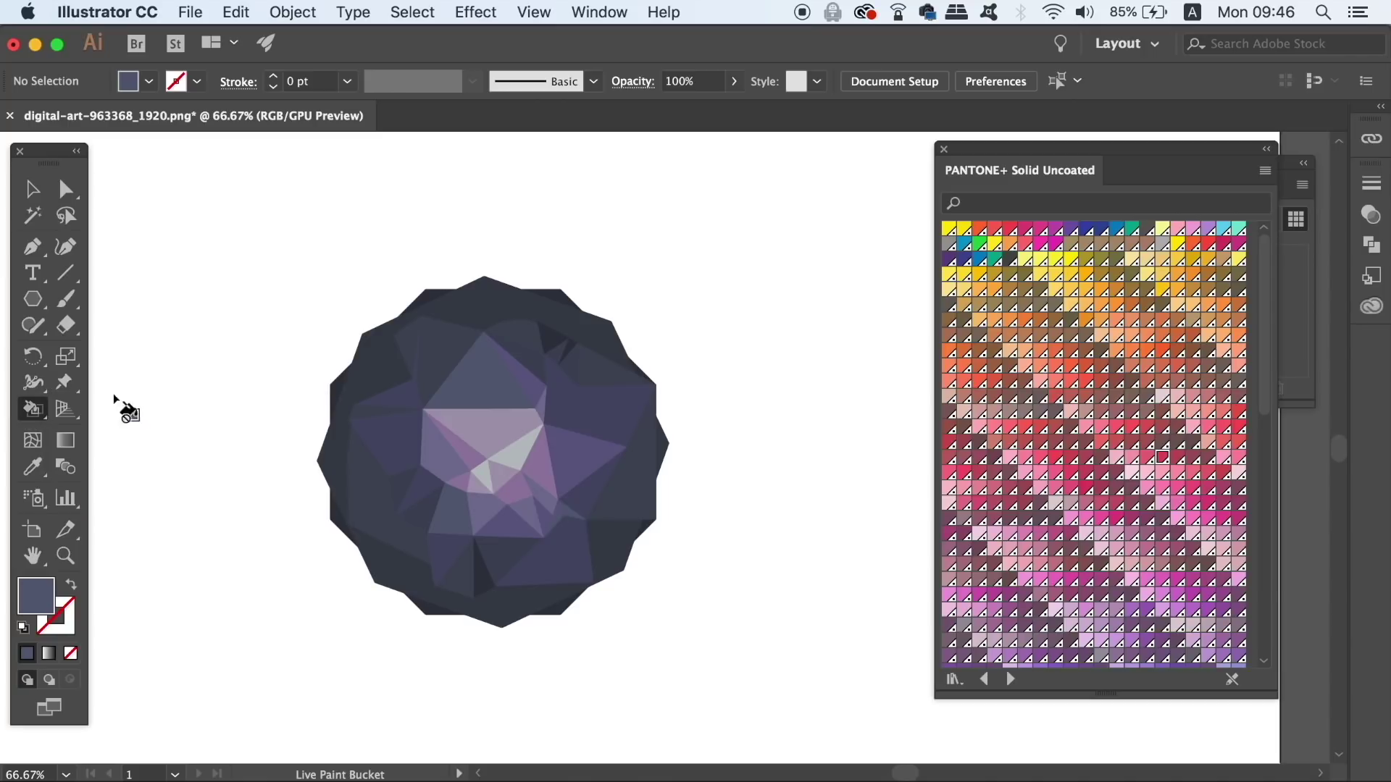
click(33, 189)
drag(266, 219, 768, 663)
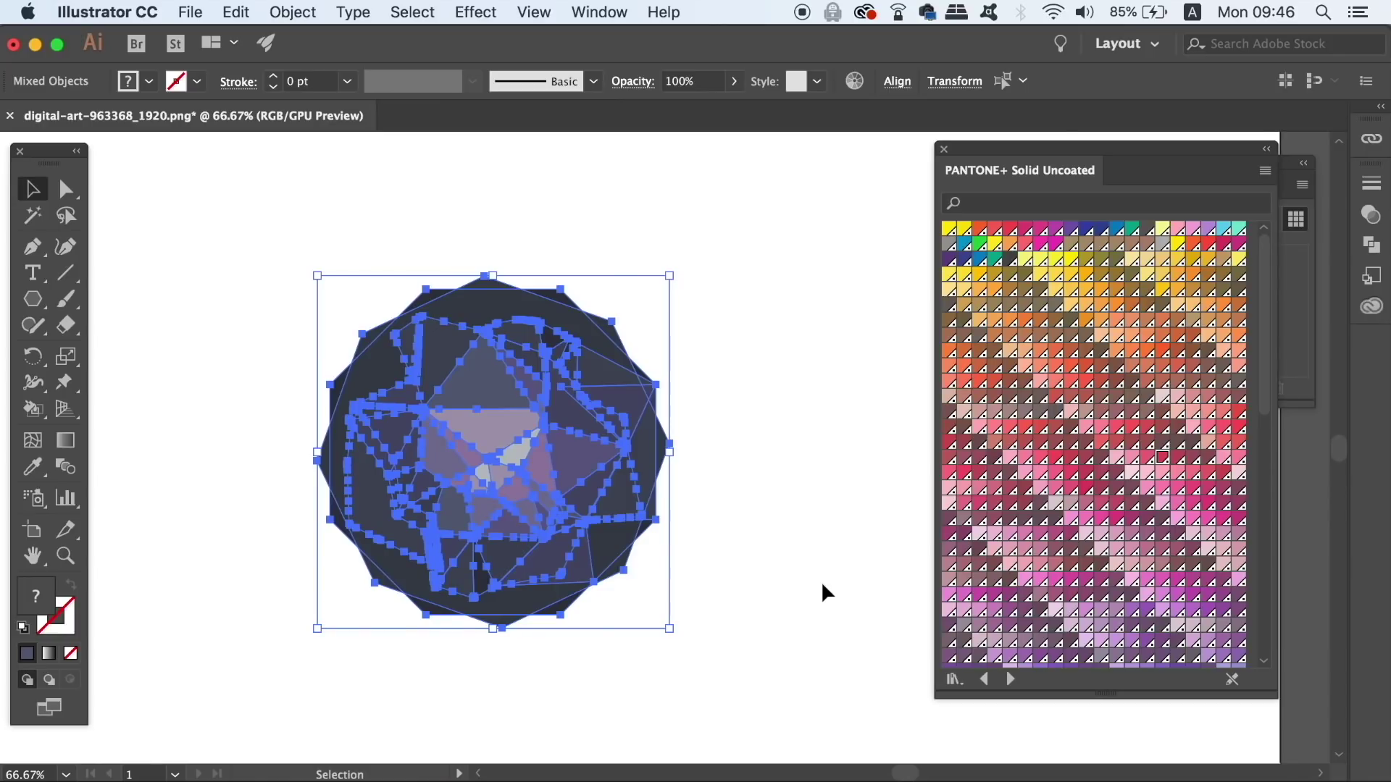
key(super+1)
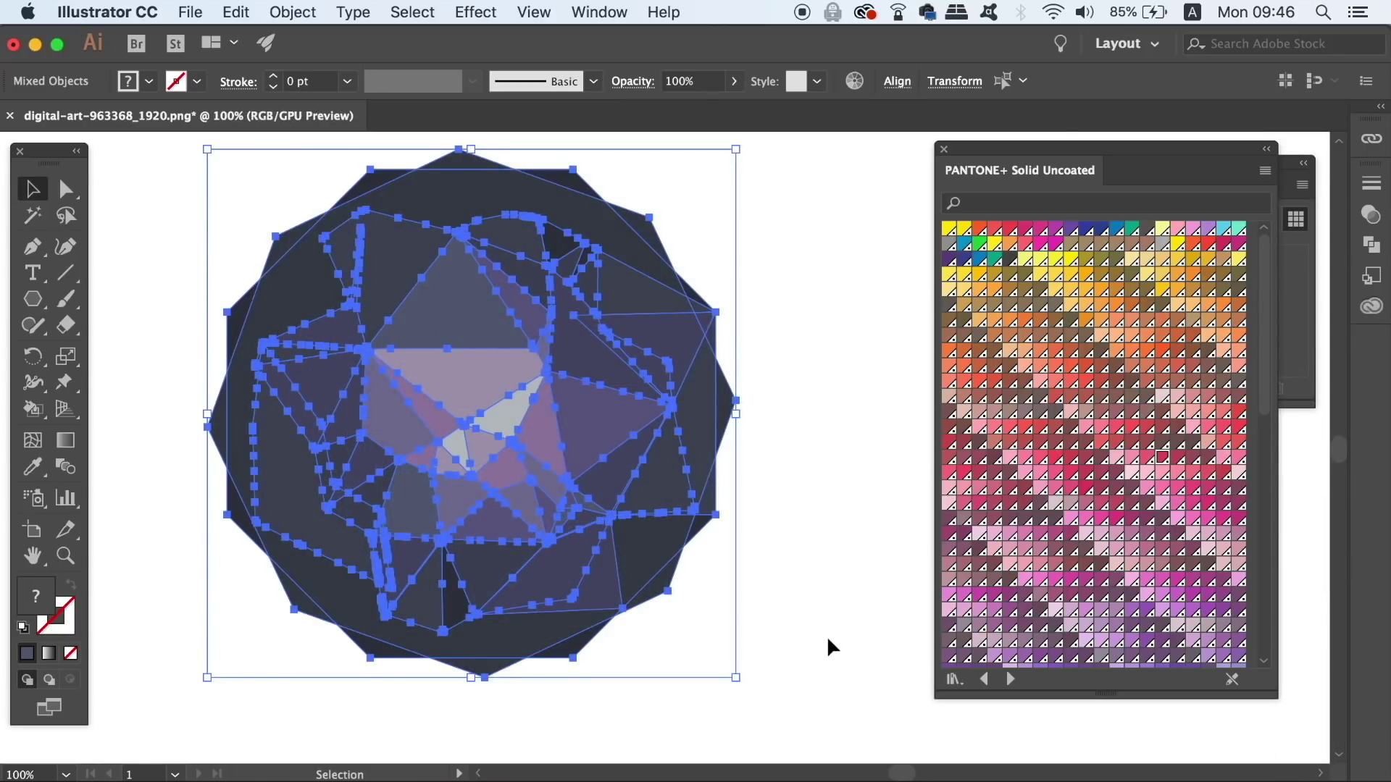
key(k)
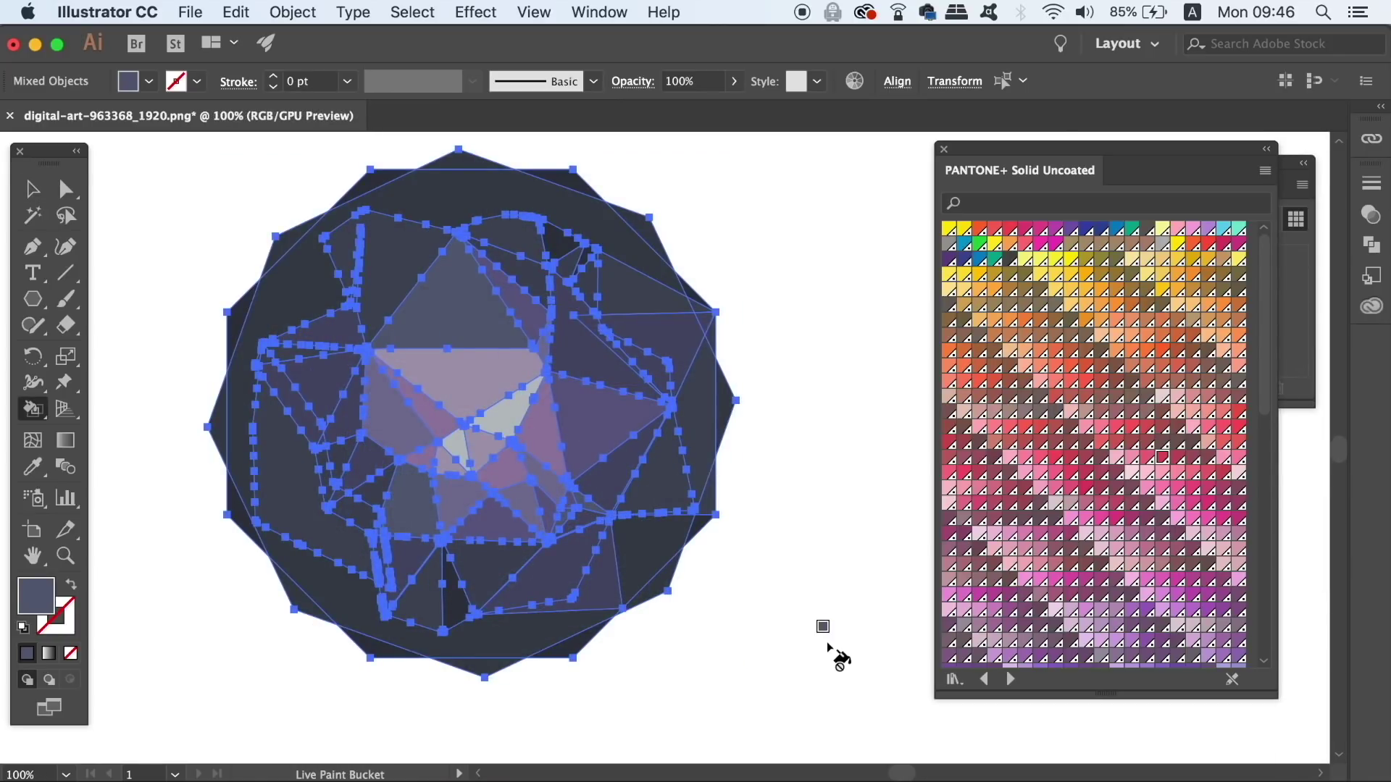
click(1072, 298)
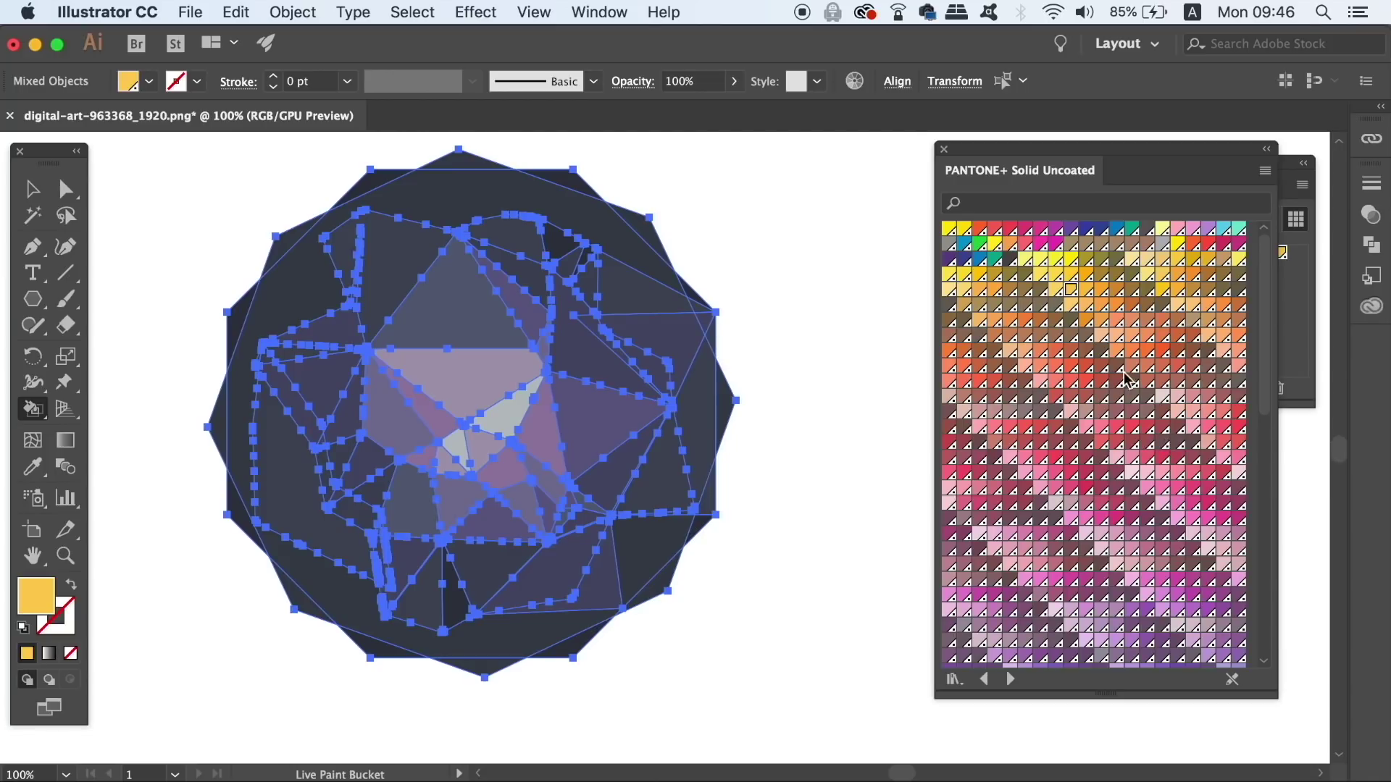
click(1209, 234)
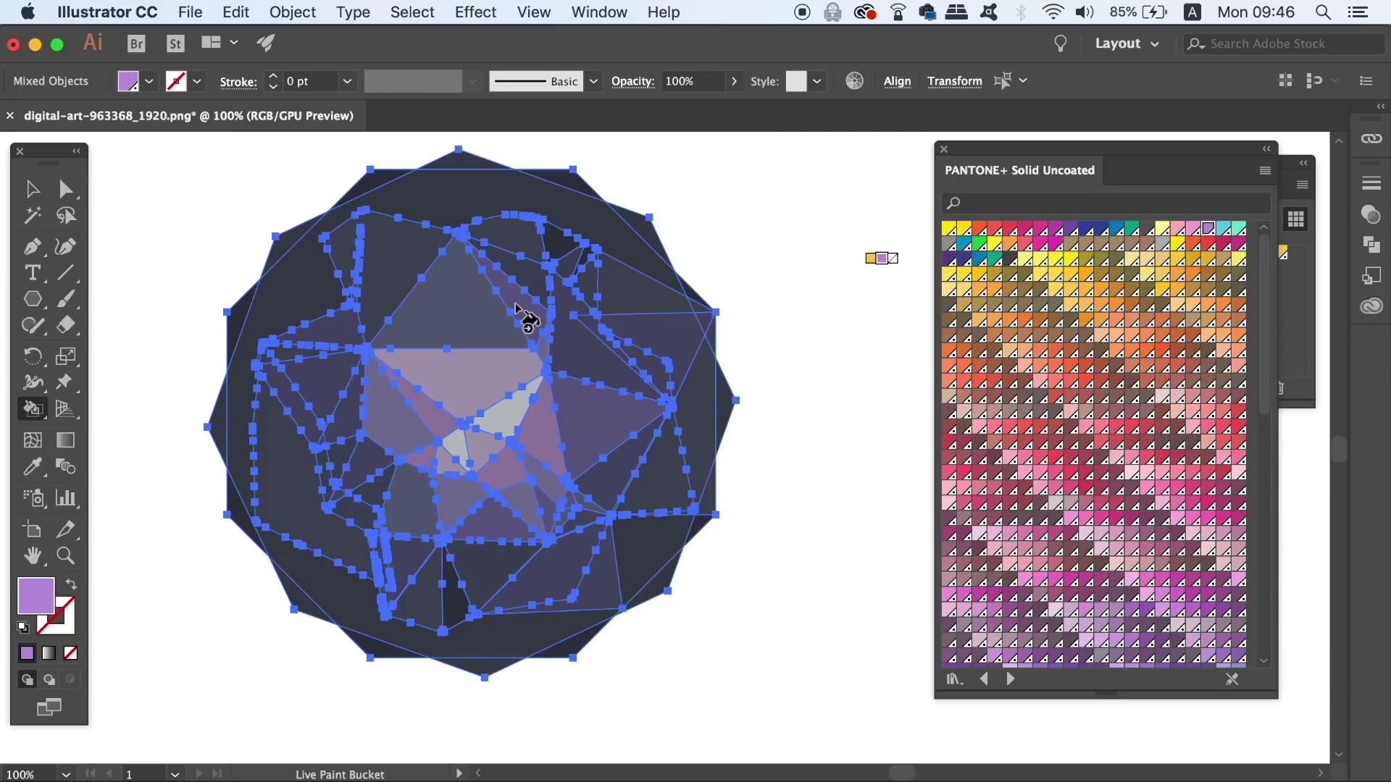
click(480, 326)
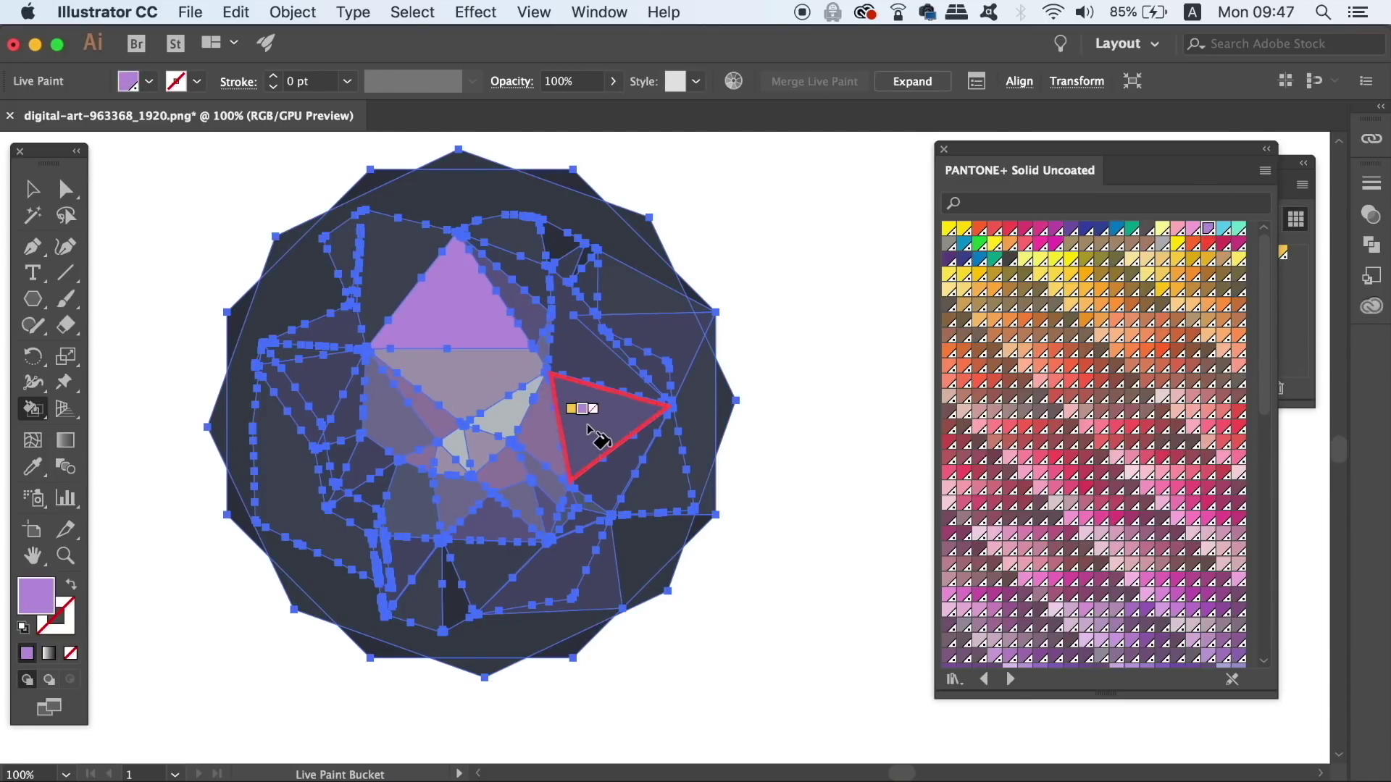
click(565, 583)
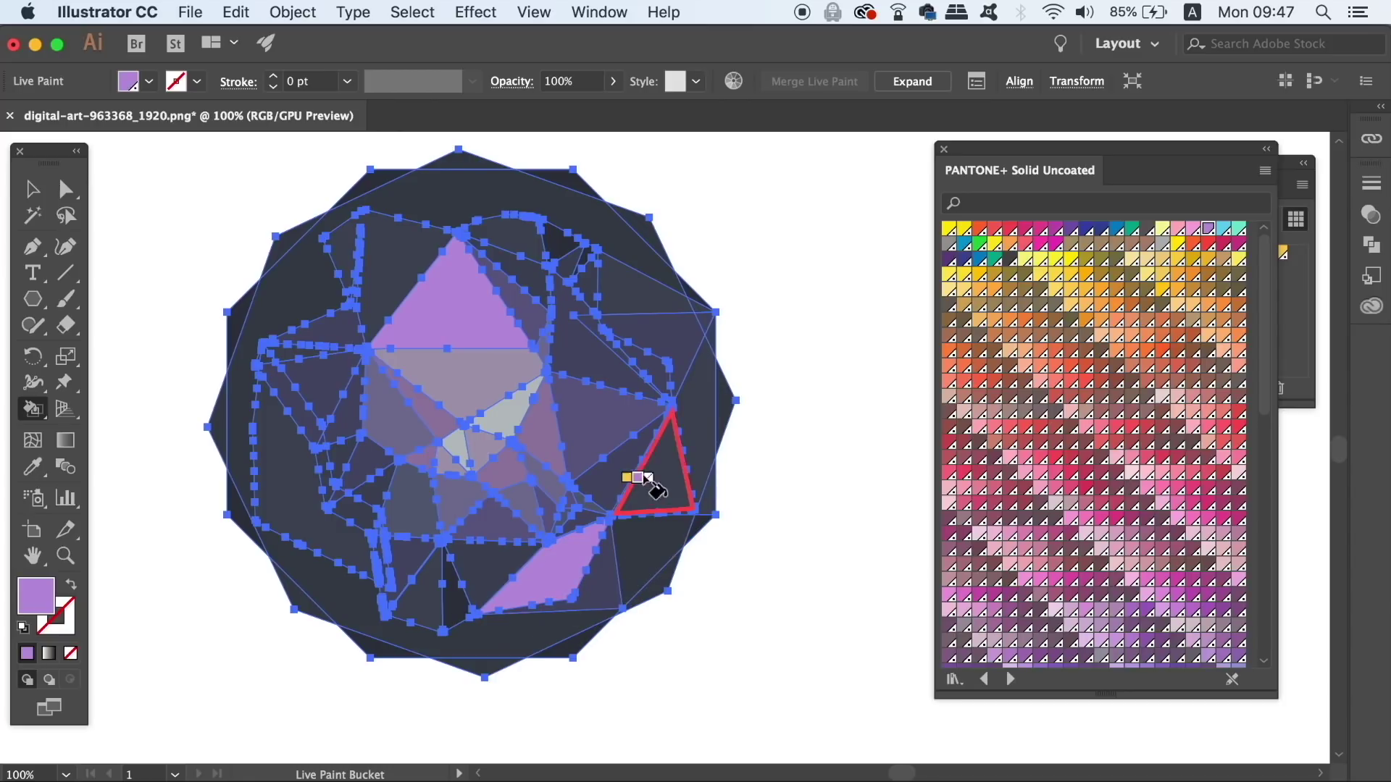
click(654, 337)
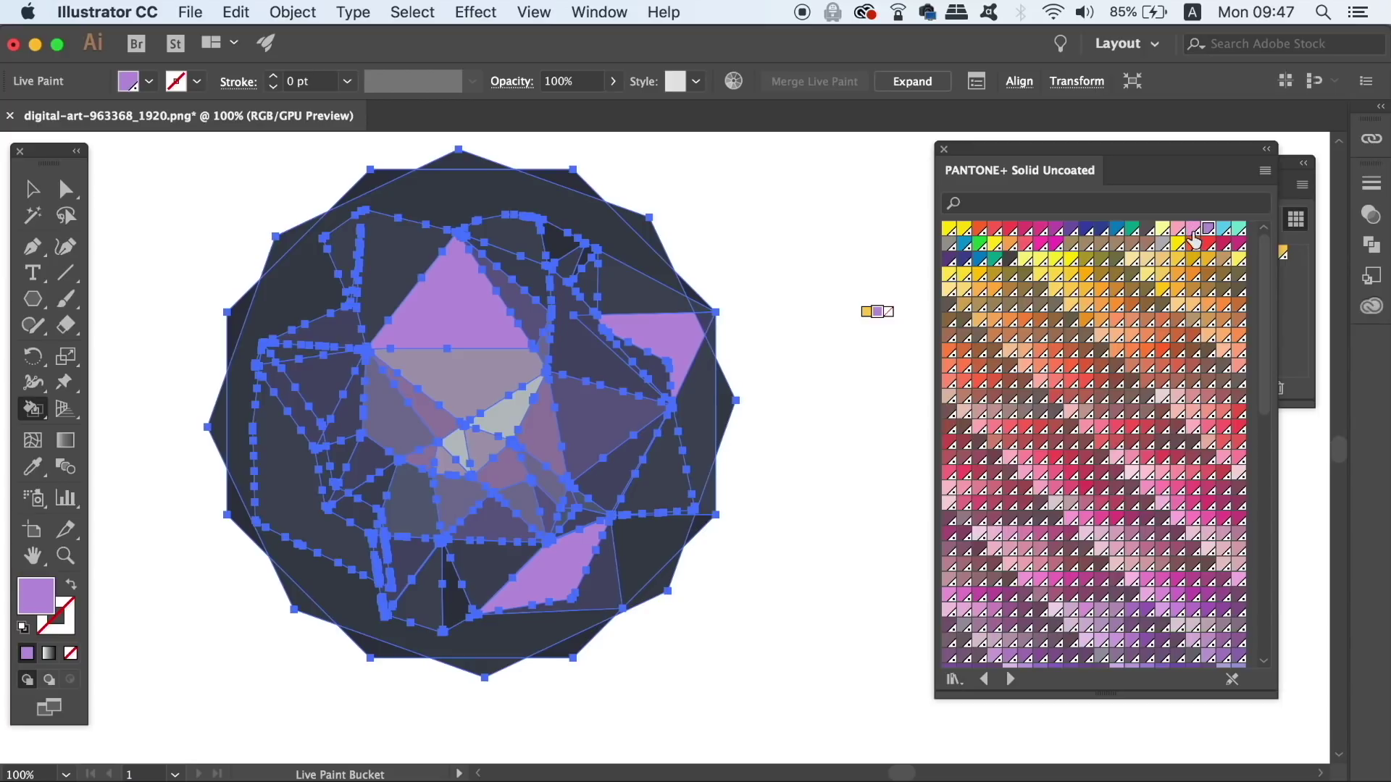
click(1194, 230)
click(391, 404)
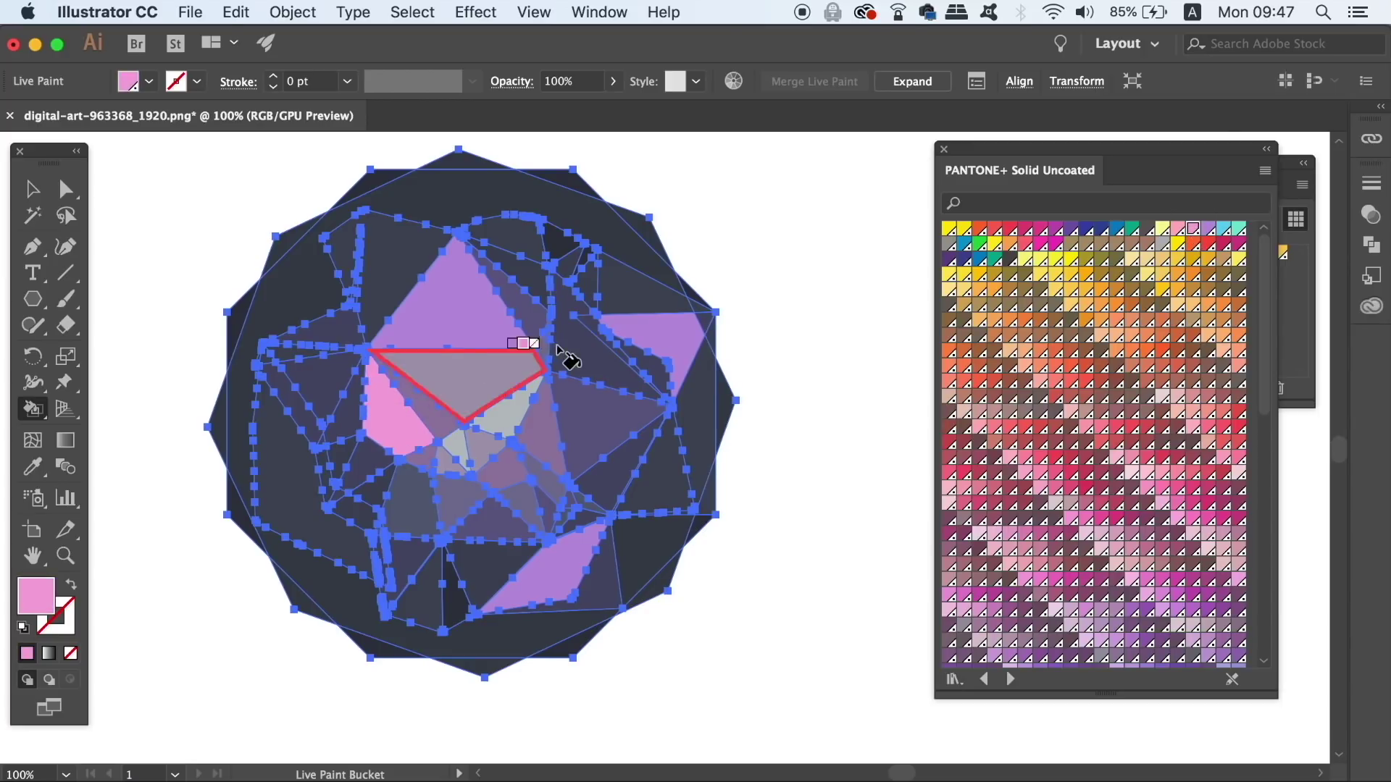
click(523, 306)
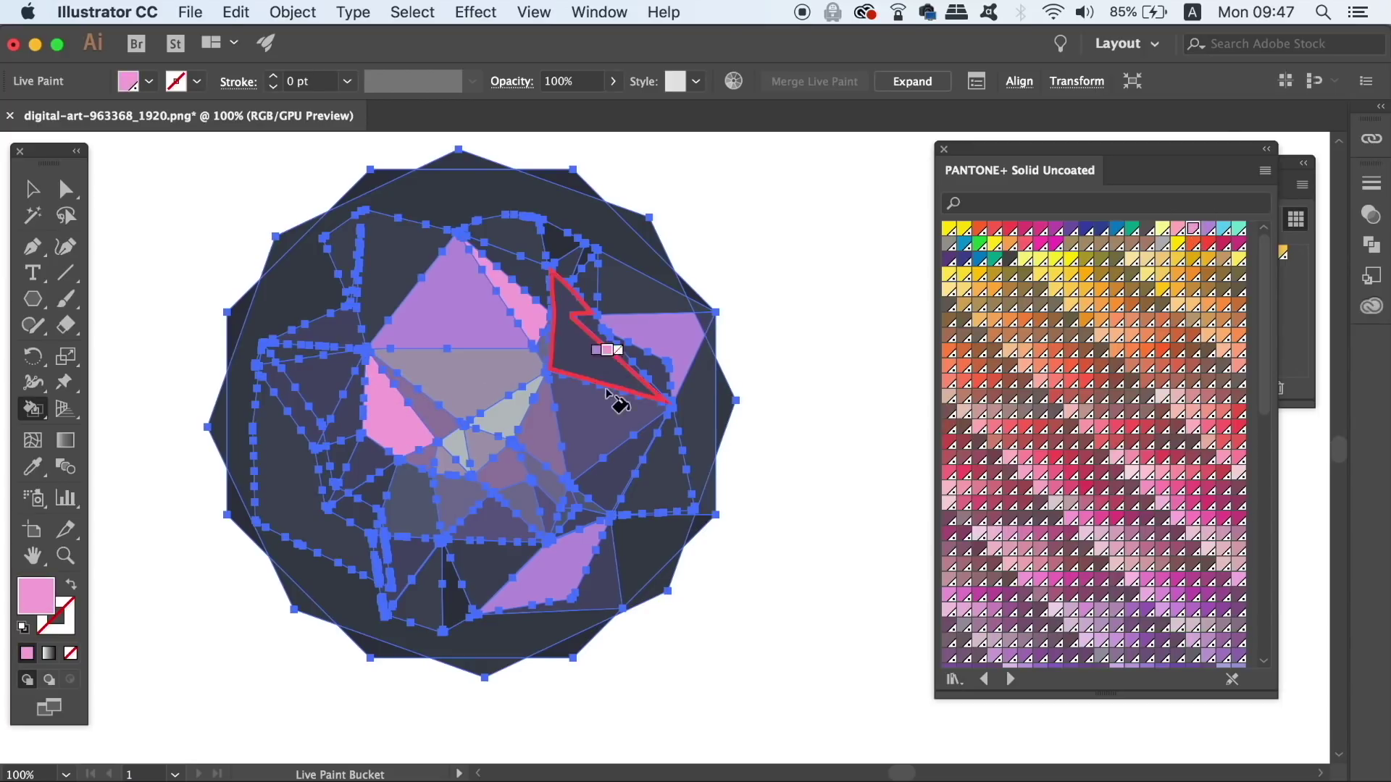
click(478, 588)
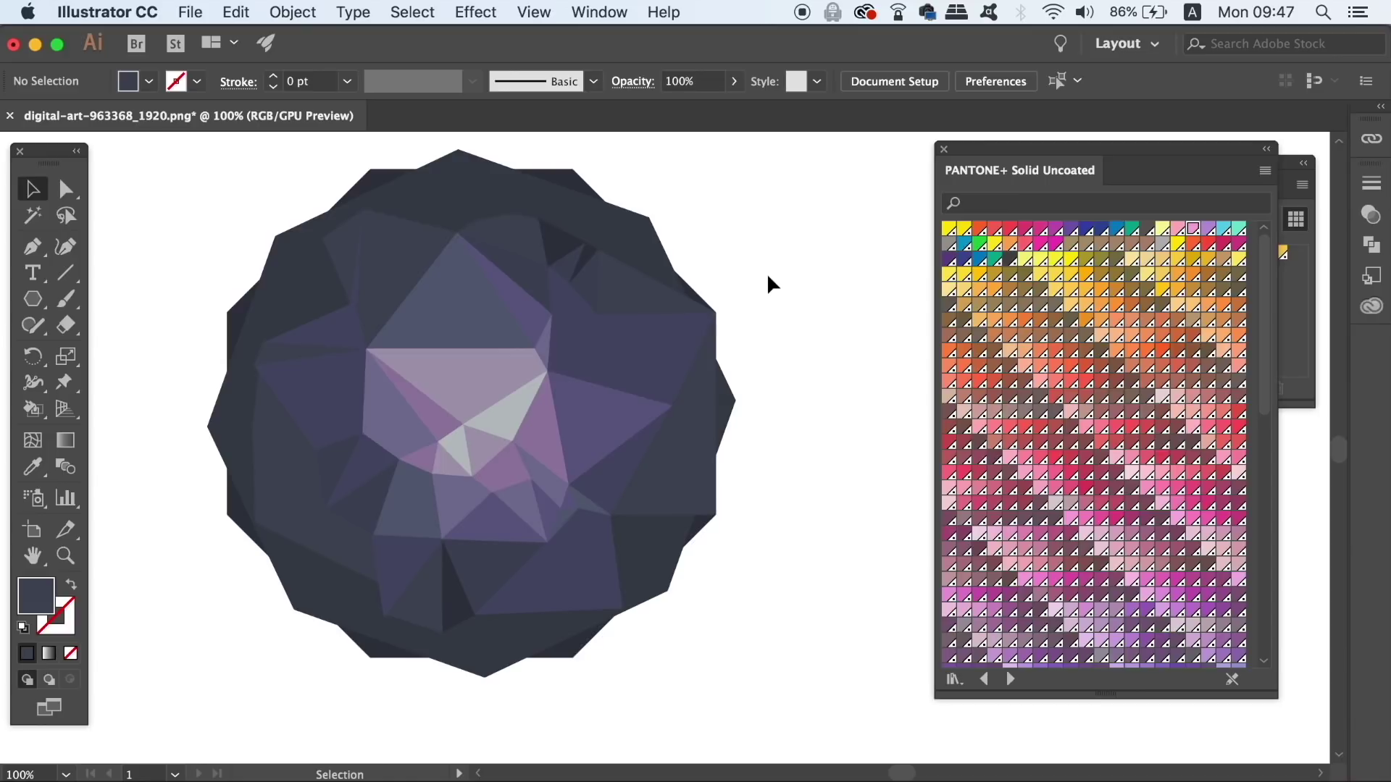
Step: Fill the triangle on the gem's right side with a Pantone red swatch
click(664, 373)
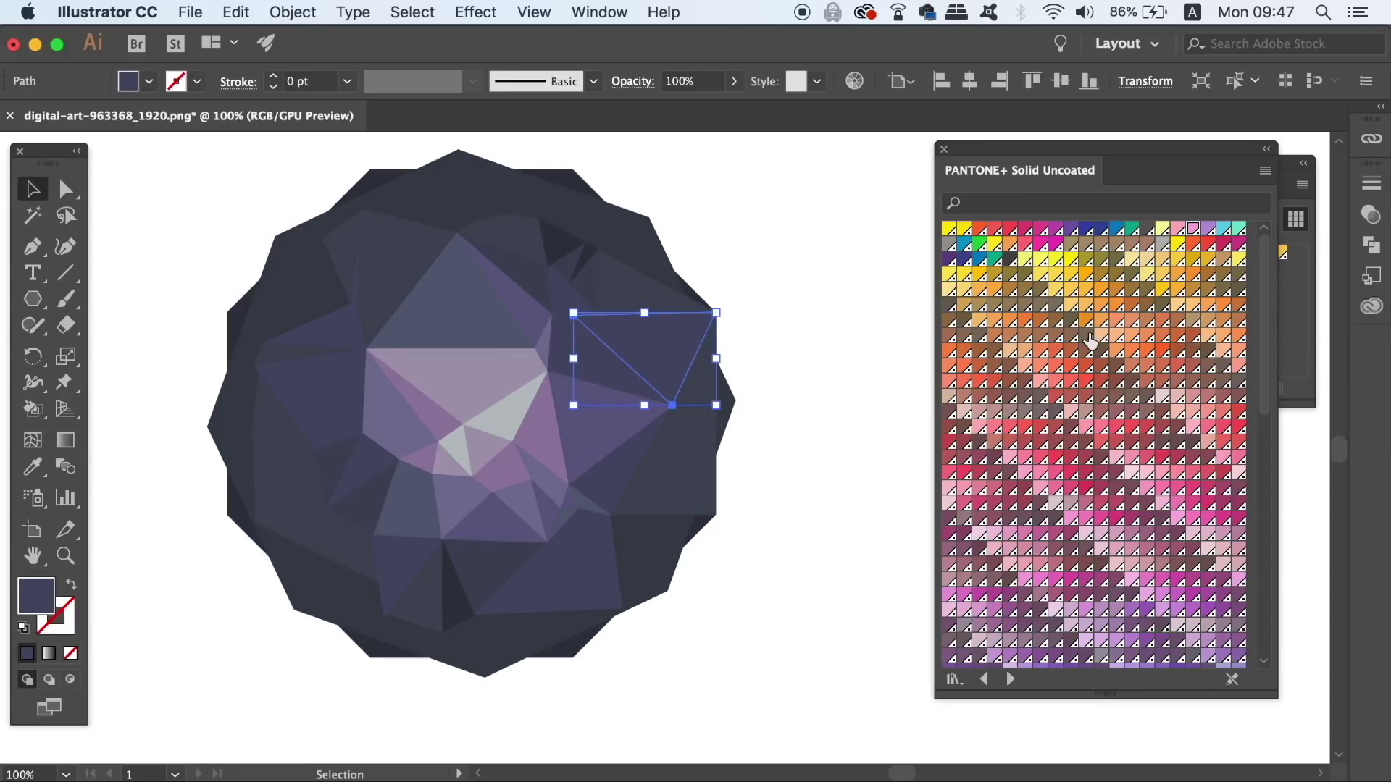
click(1208, 243)
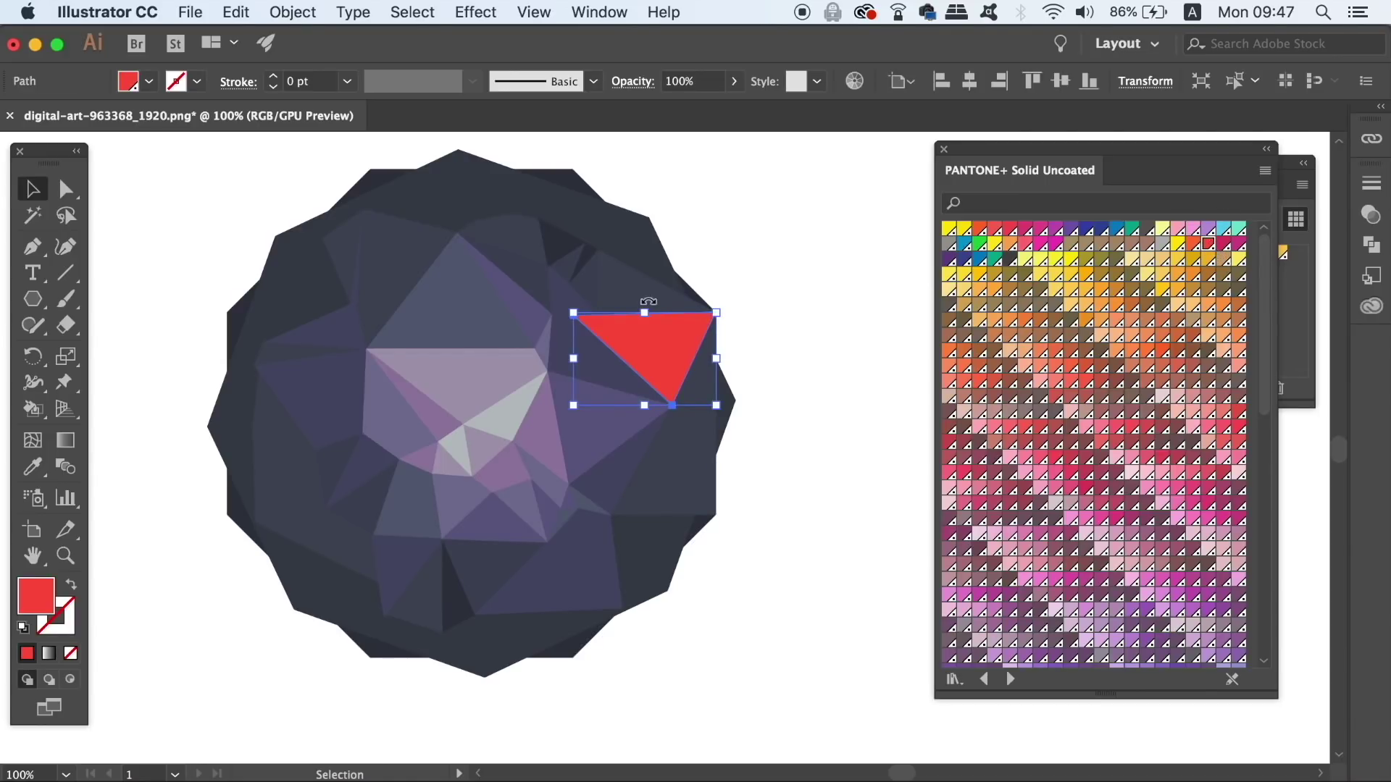
click(483, 330)
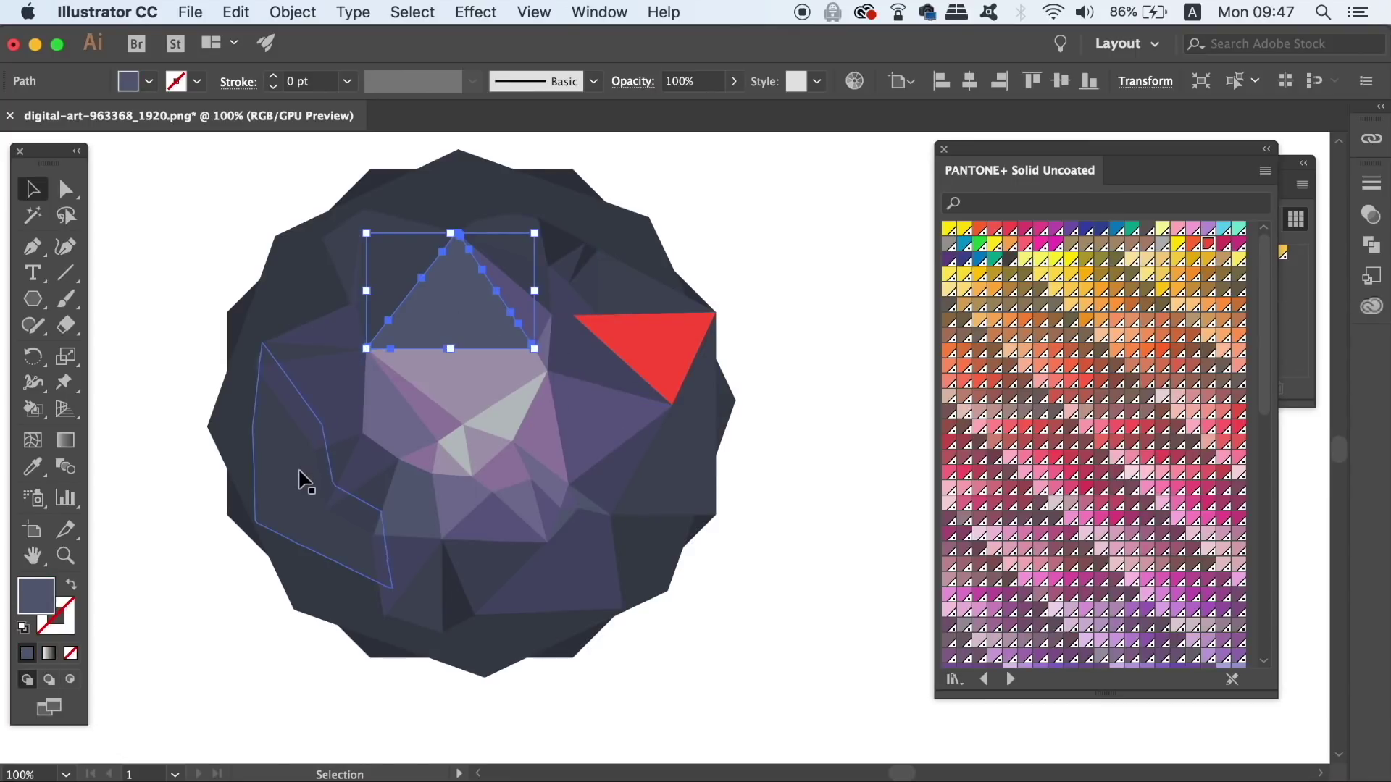
Step: Select all faces matching the left polygon's fill colour and make them Pantone yellow
click(301, 475)
click(412, 11)
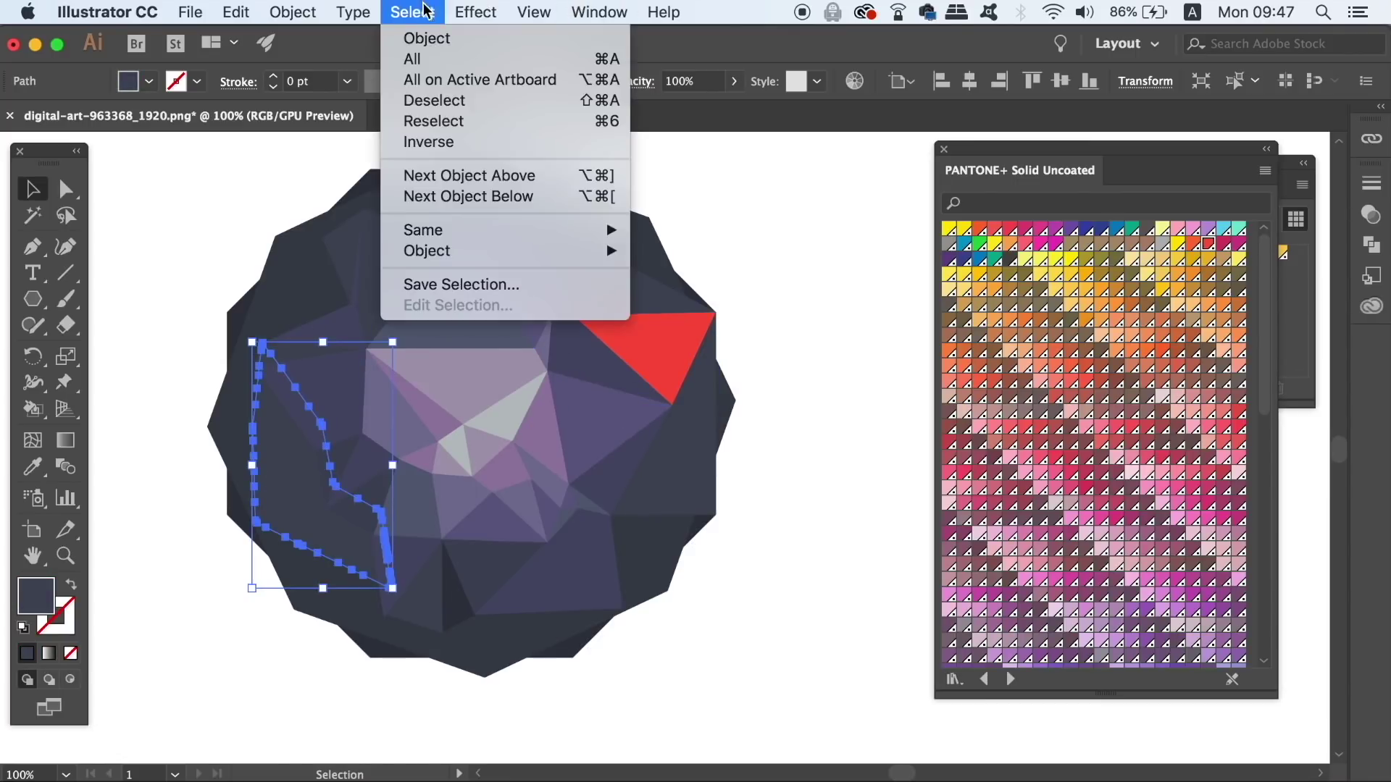
mouse_move(467, 232)
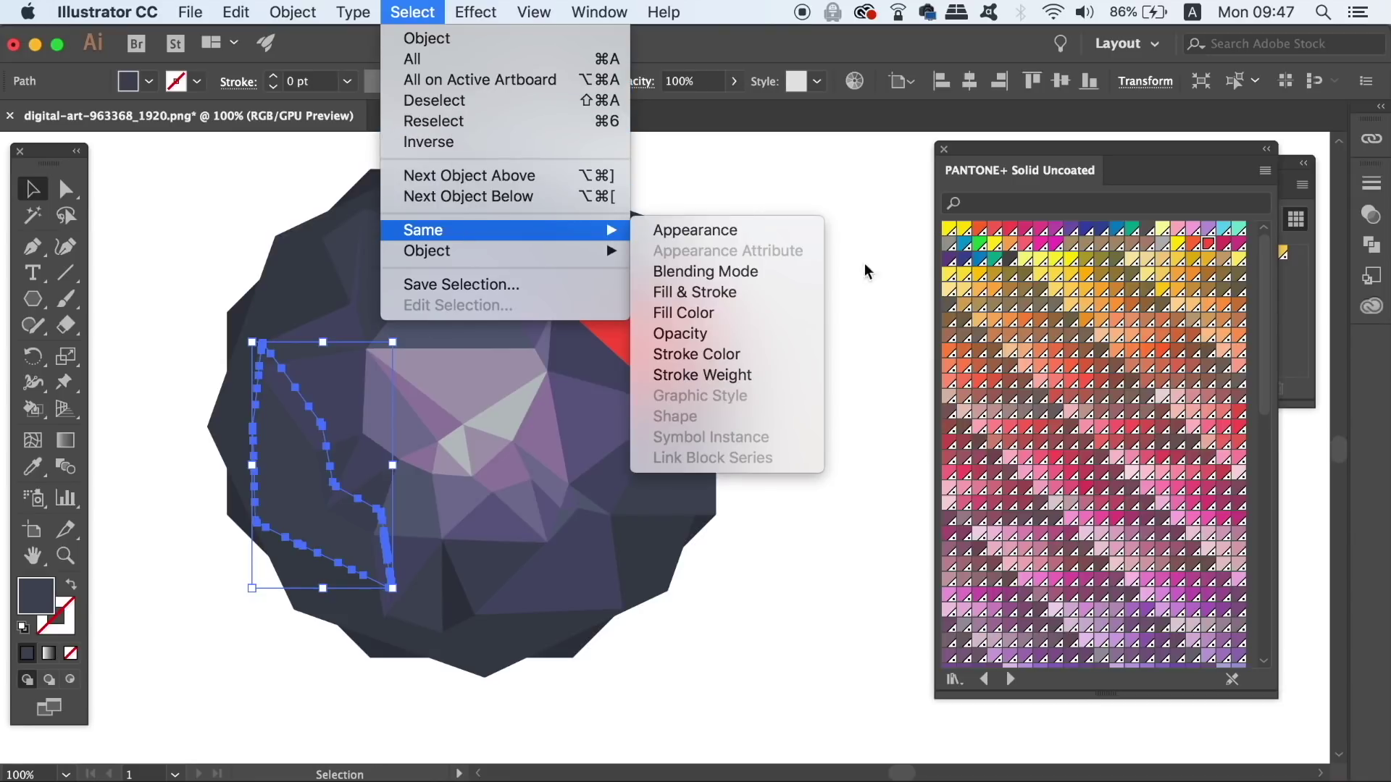
click(757, 326)
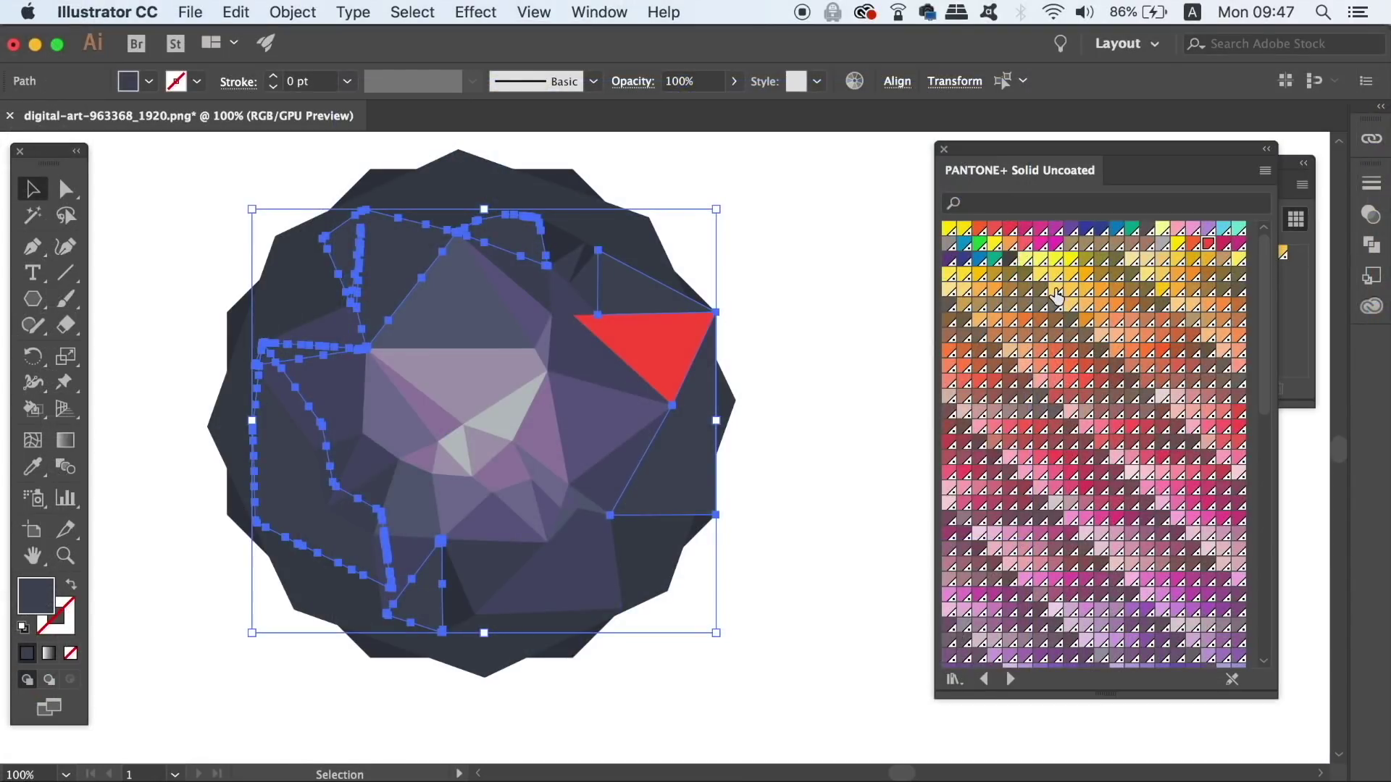
click(1055, 291)
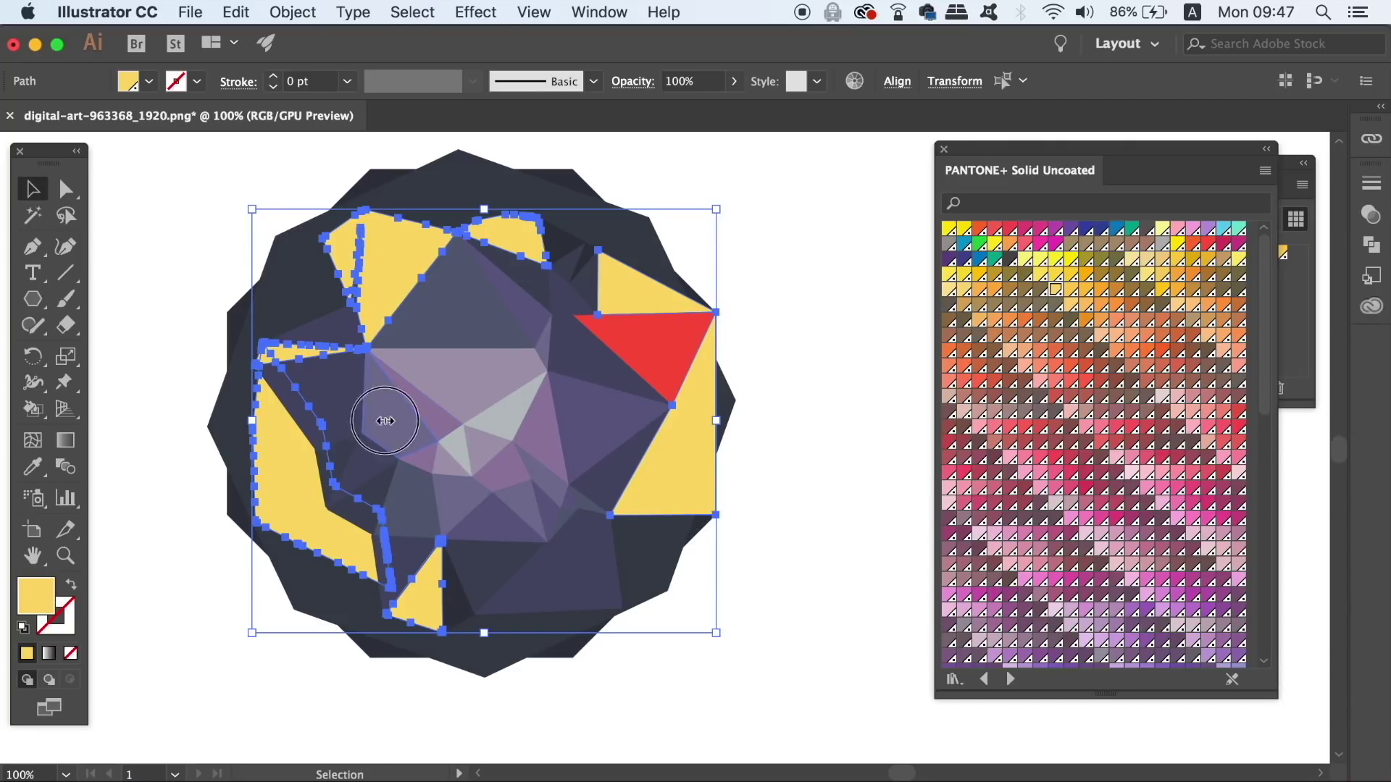
Step: Pick a purple face left of centre, then use Select > Same > Fill & Stroke
click(384, 416)
click(353, 11)
mouse_move(412, 11)
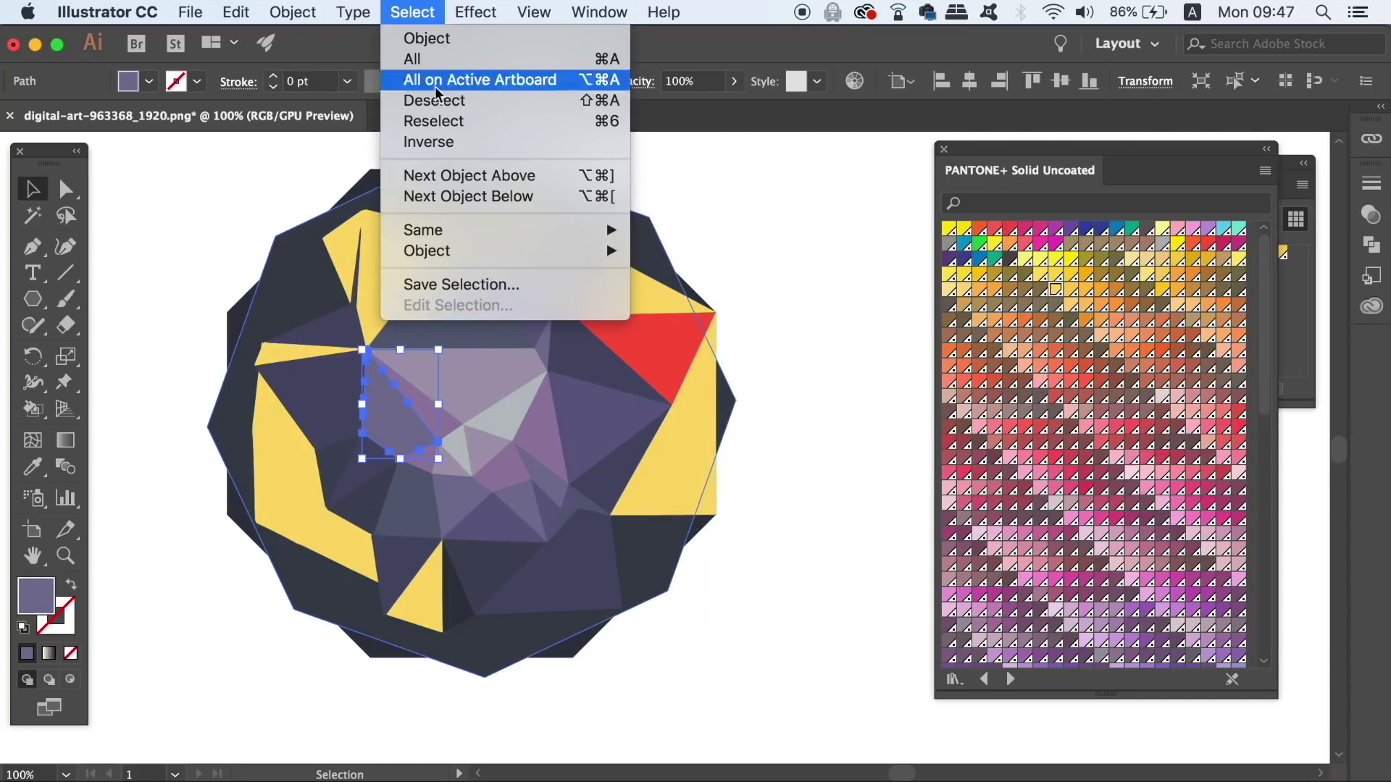
mouse_move(478, 230)
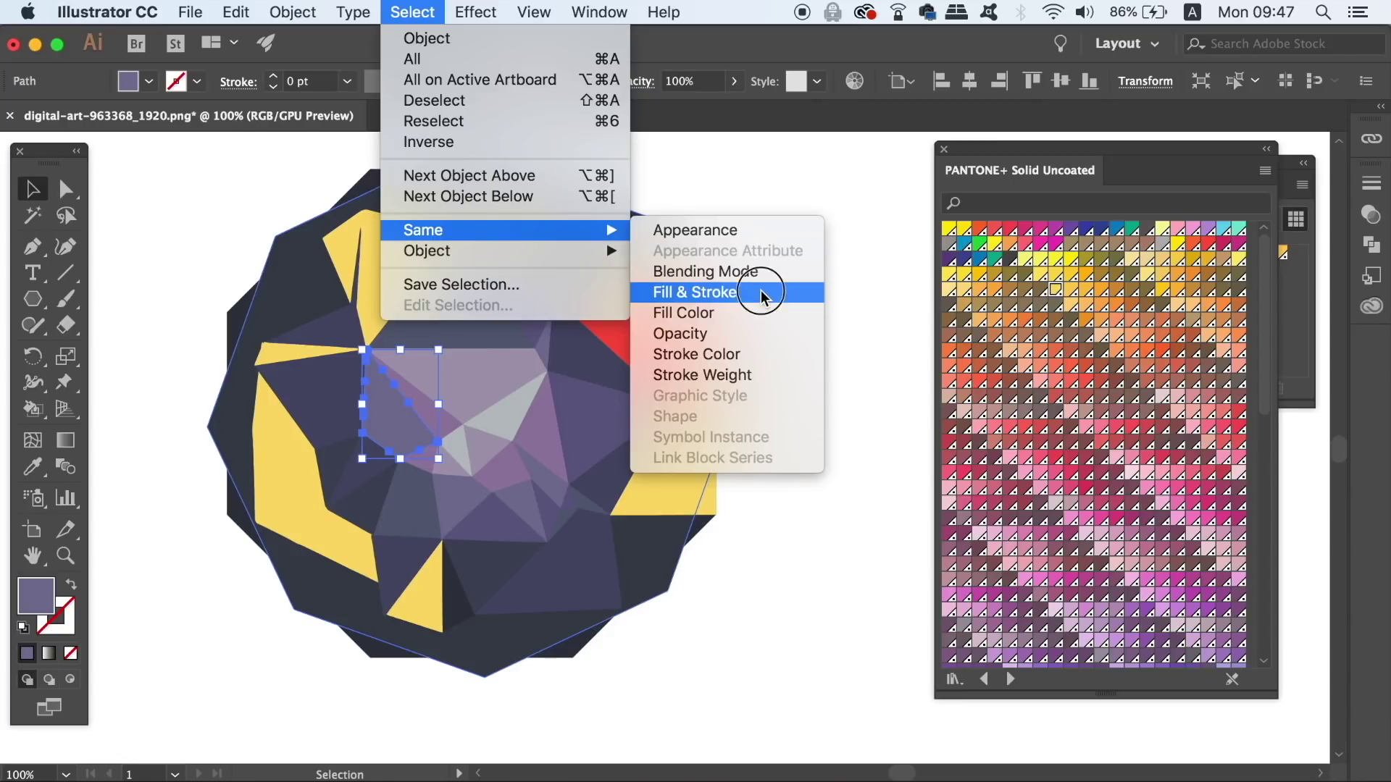
click(688, 289)
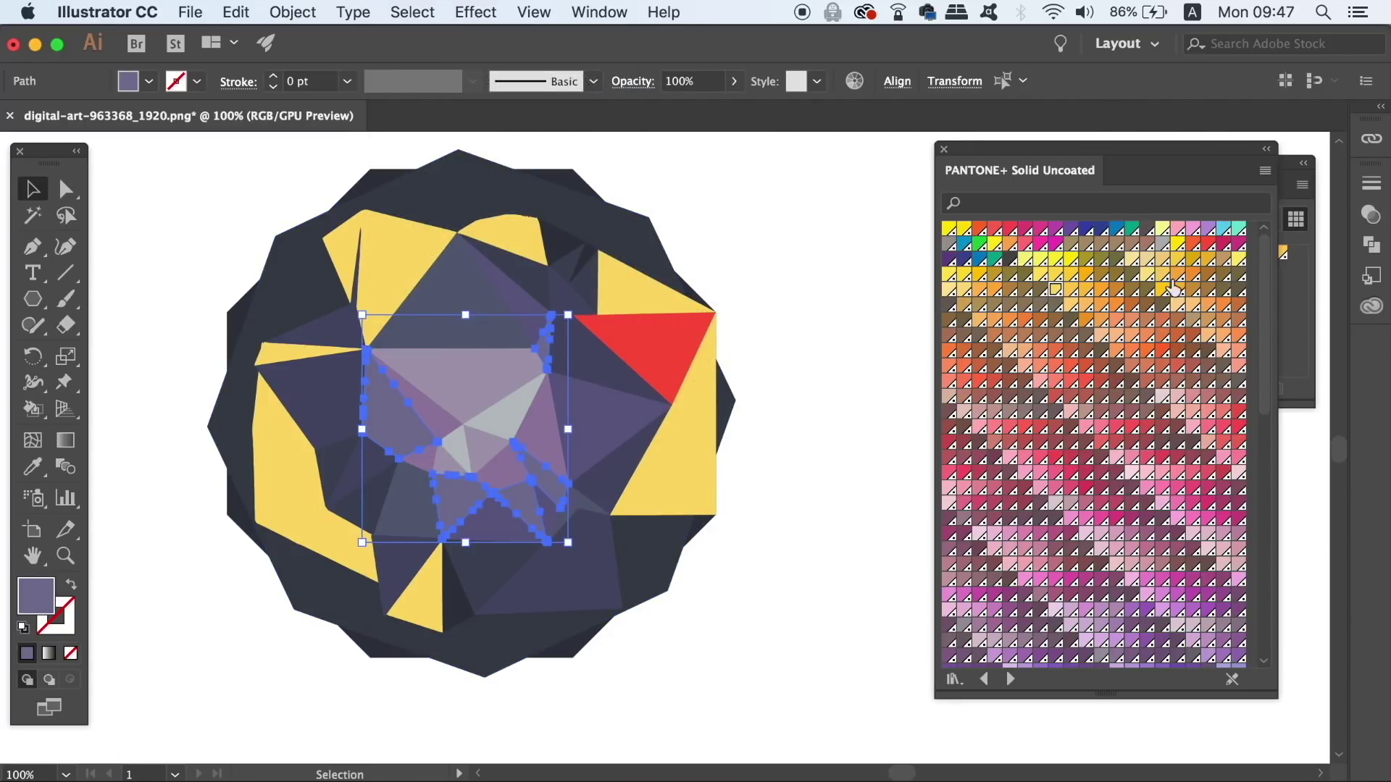